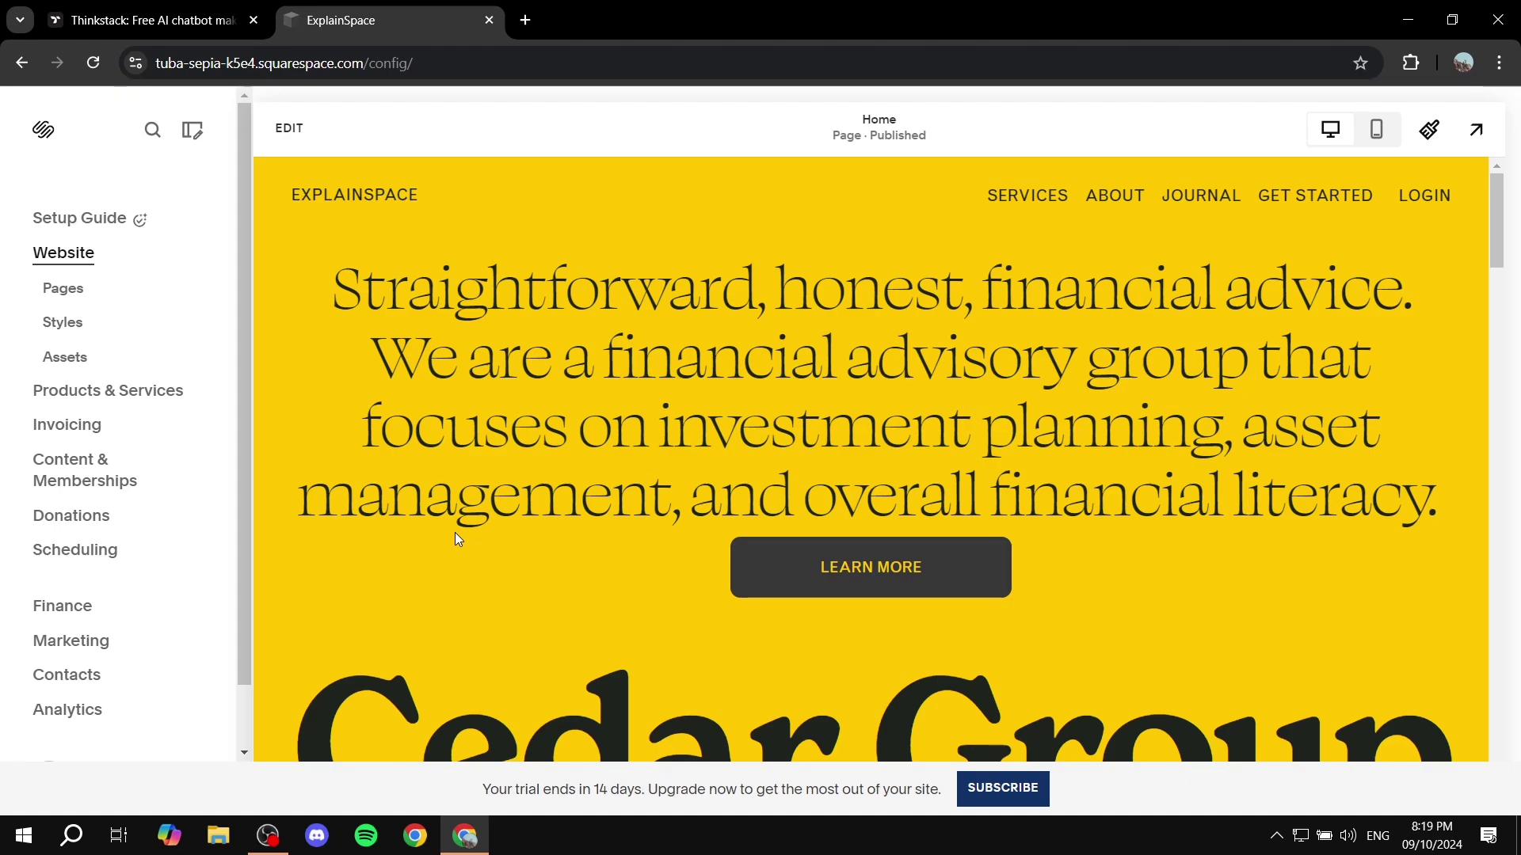
Step: Switch from the ExplainSpace Squarespace editor to the Thinkstack browser tab
click(135, 8)
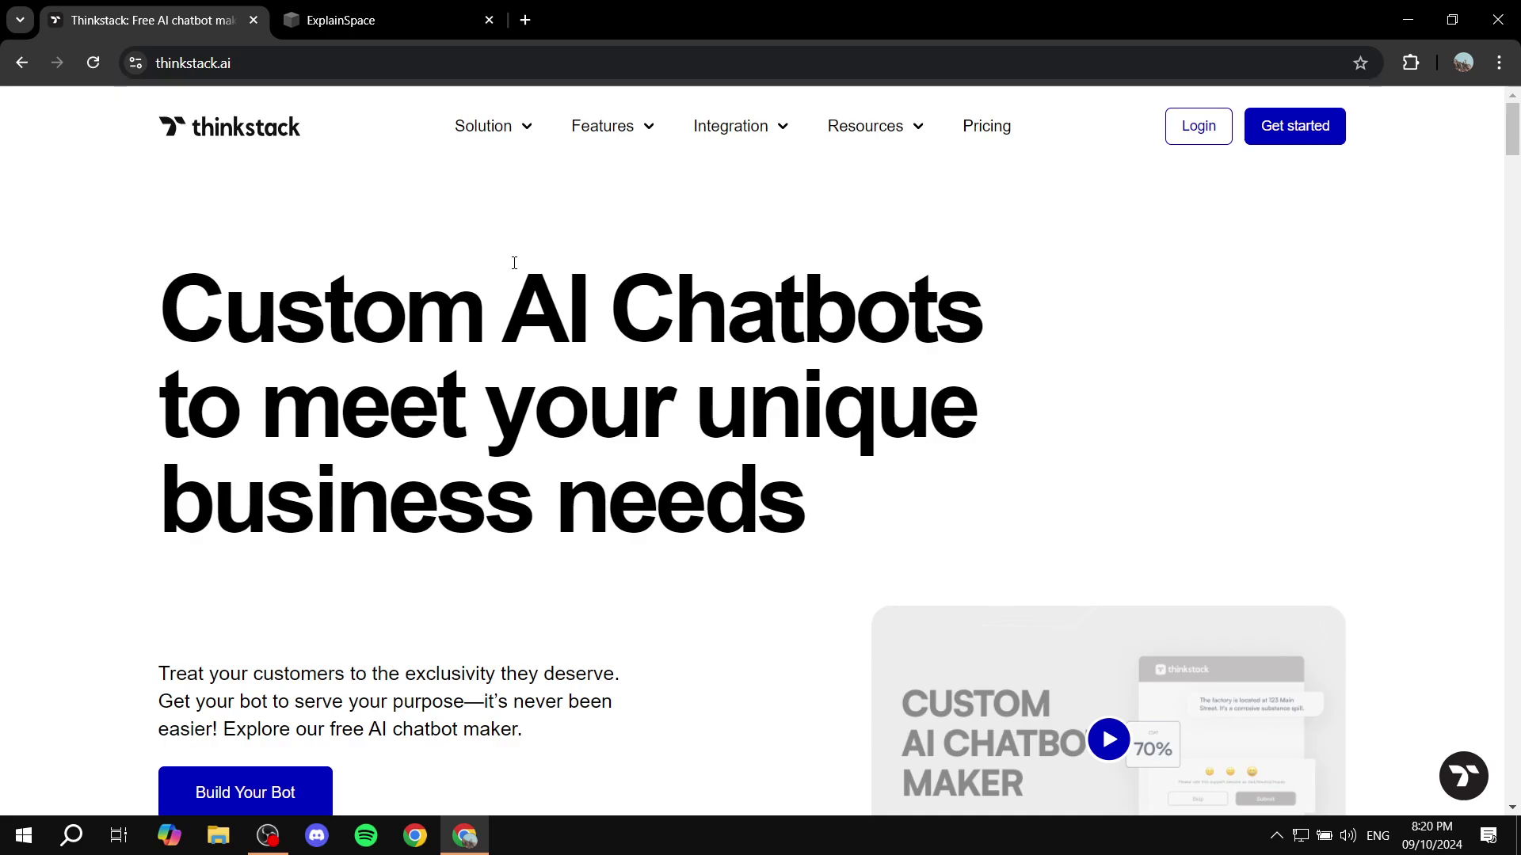
scroll(760, 334, down, 3)
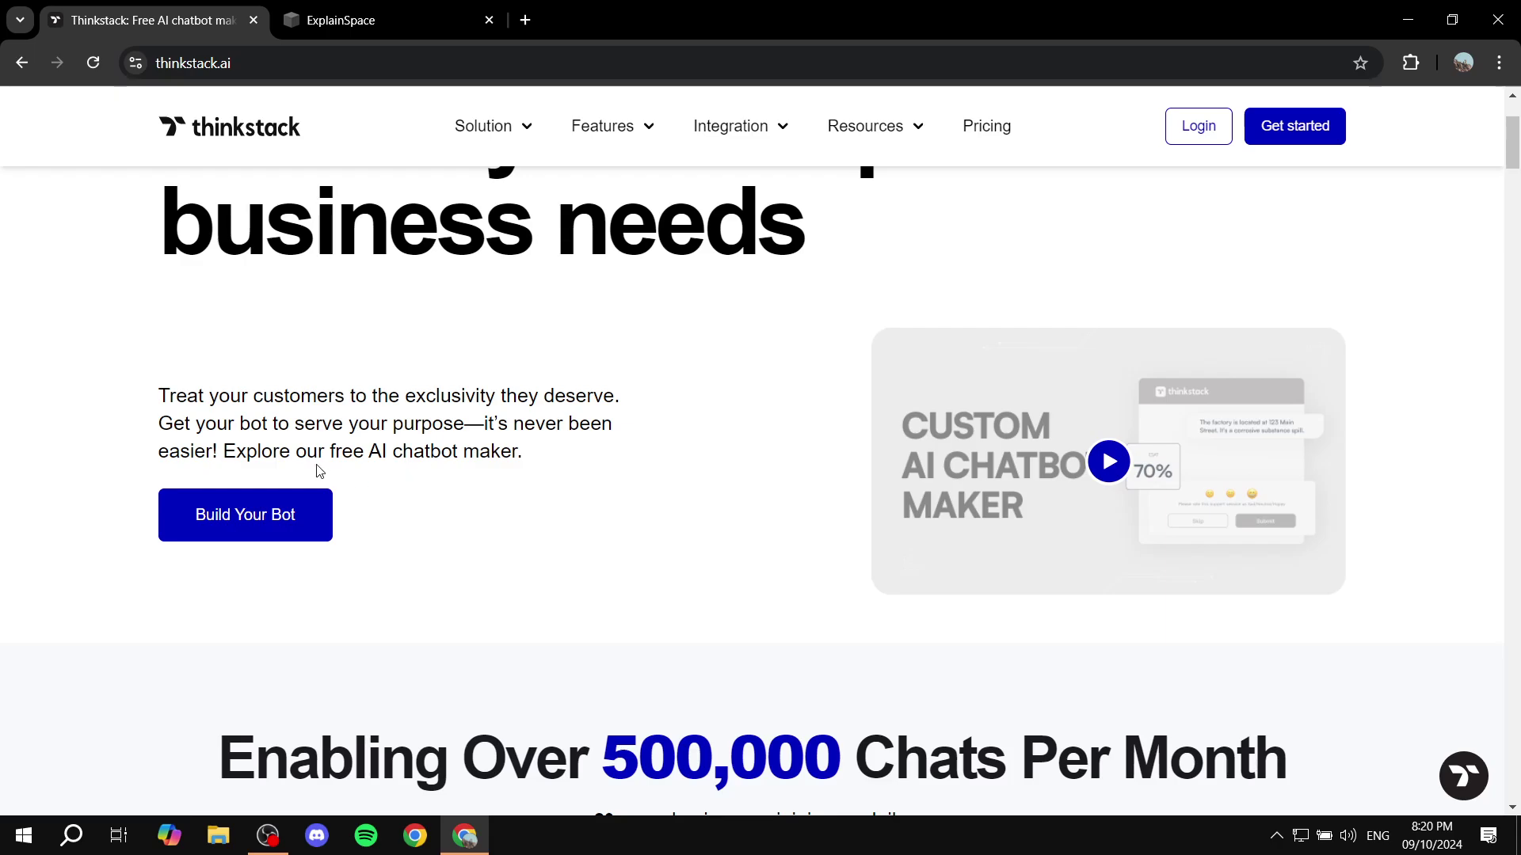
click(997, 128)
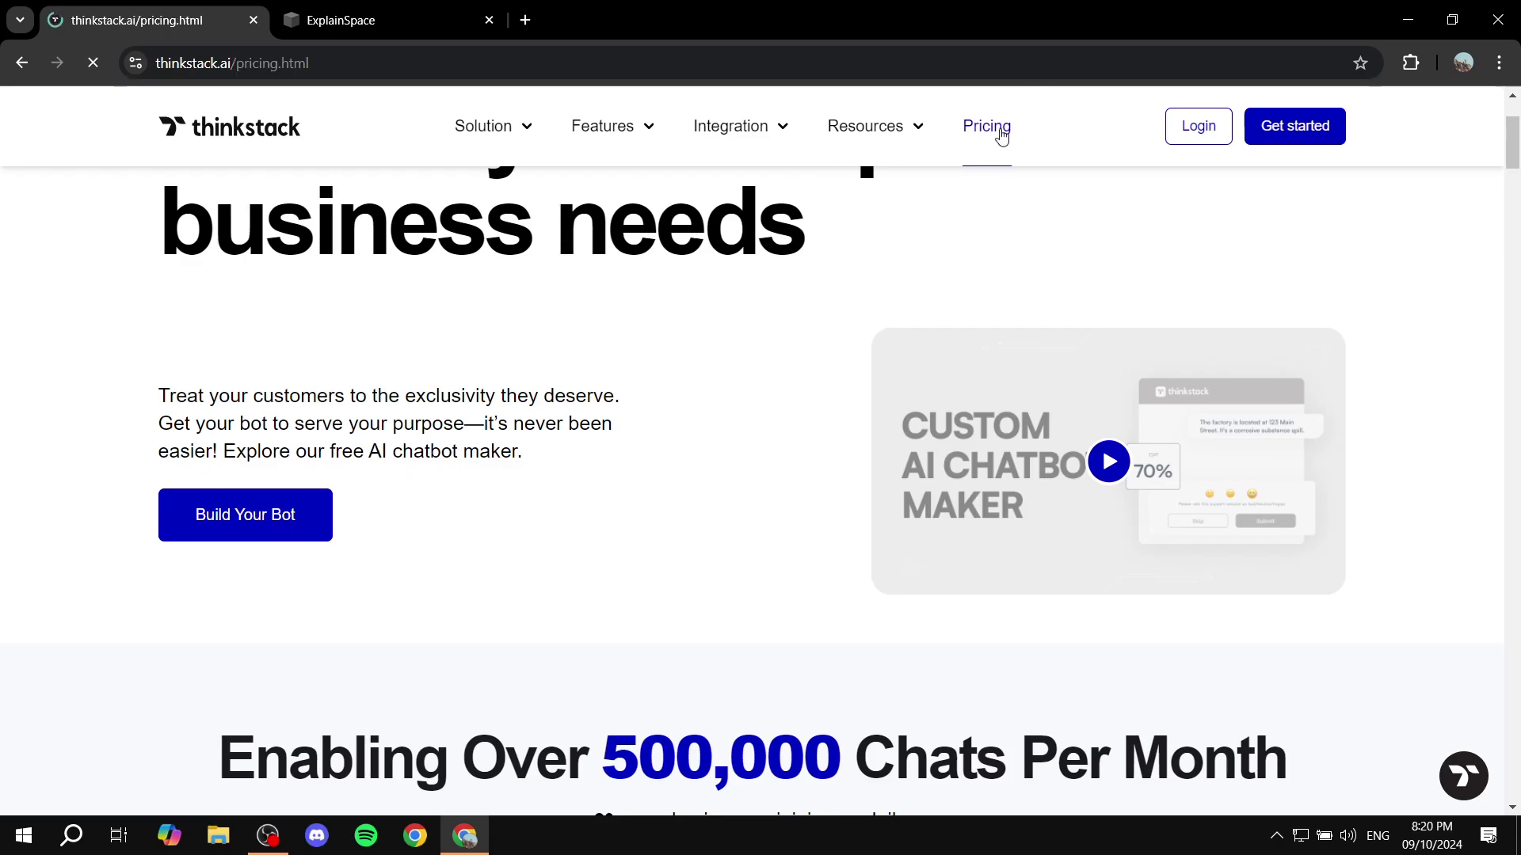
scroll(781, 339, down, 3)
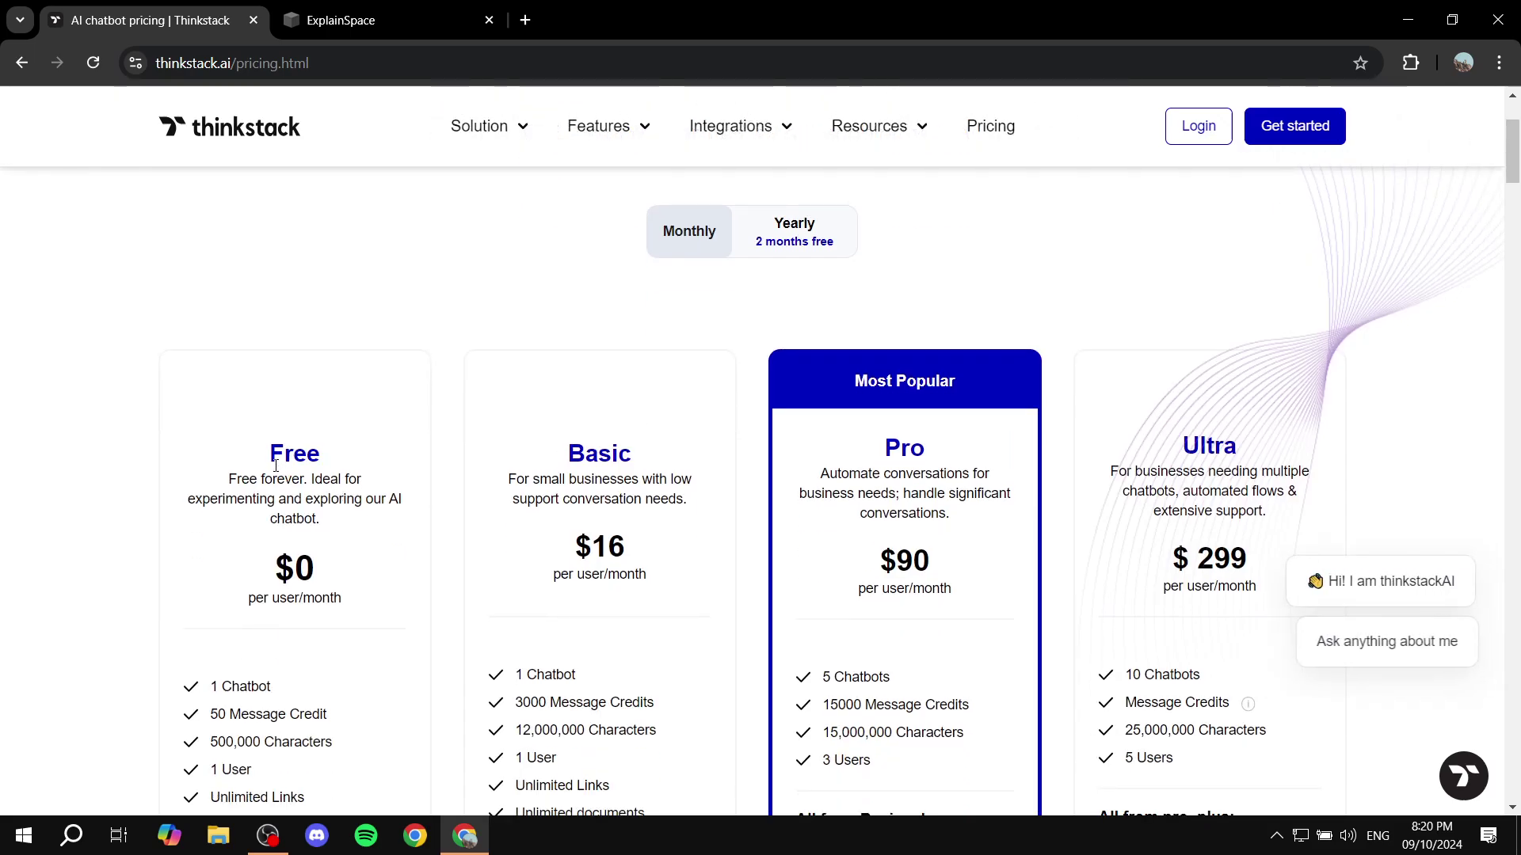
double_click(336, 464)
click(336, 464)
scroll(214, 617, down, 1)
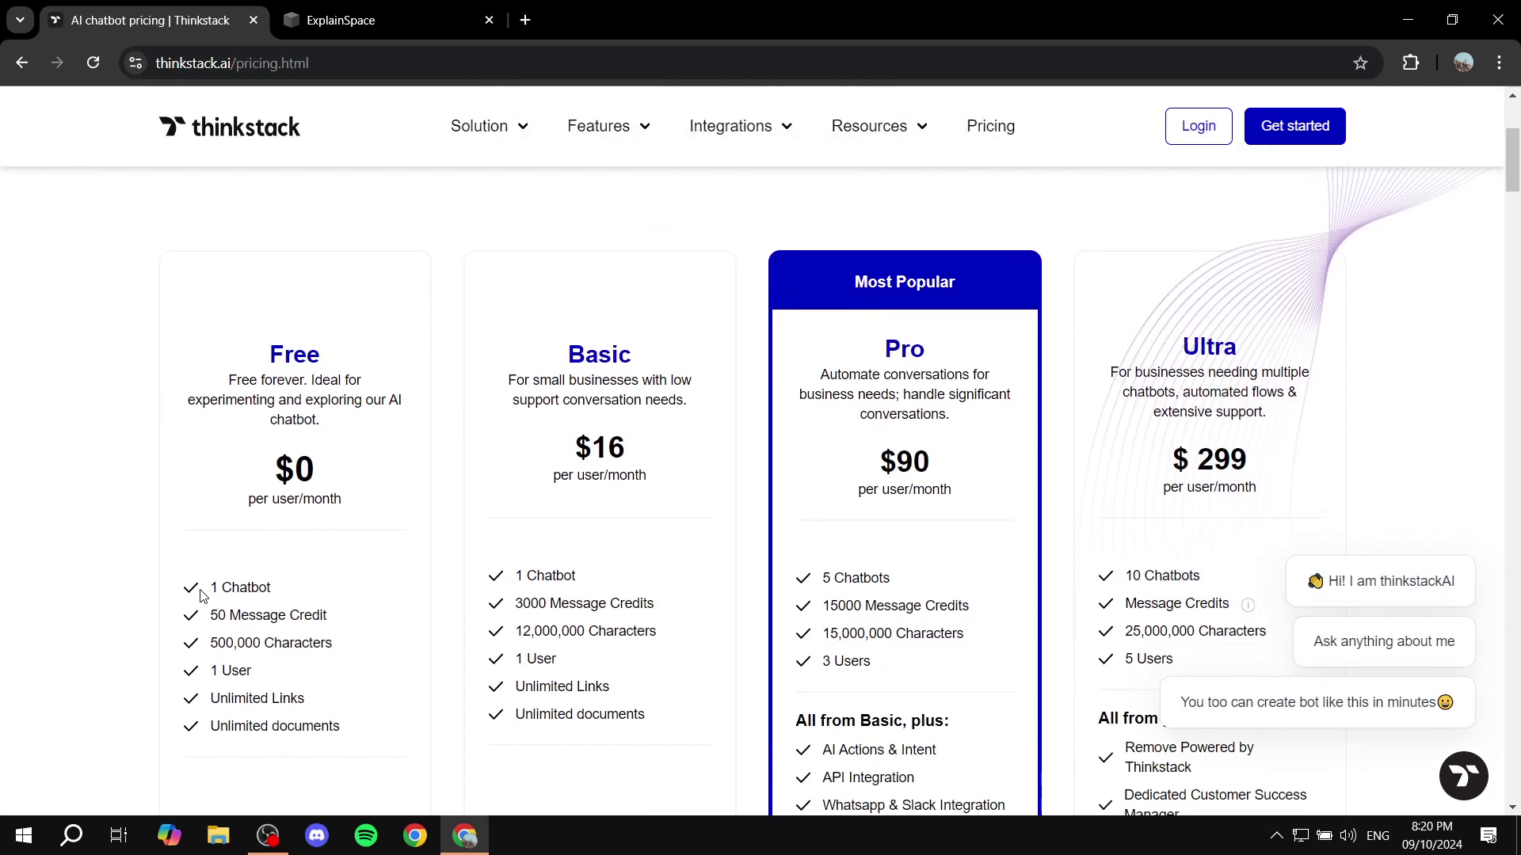
drag(212, 623, 356, 621)
click(358, 623)
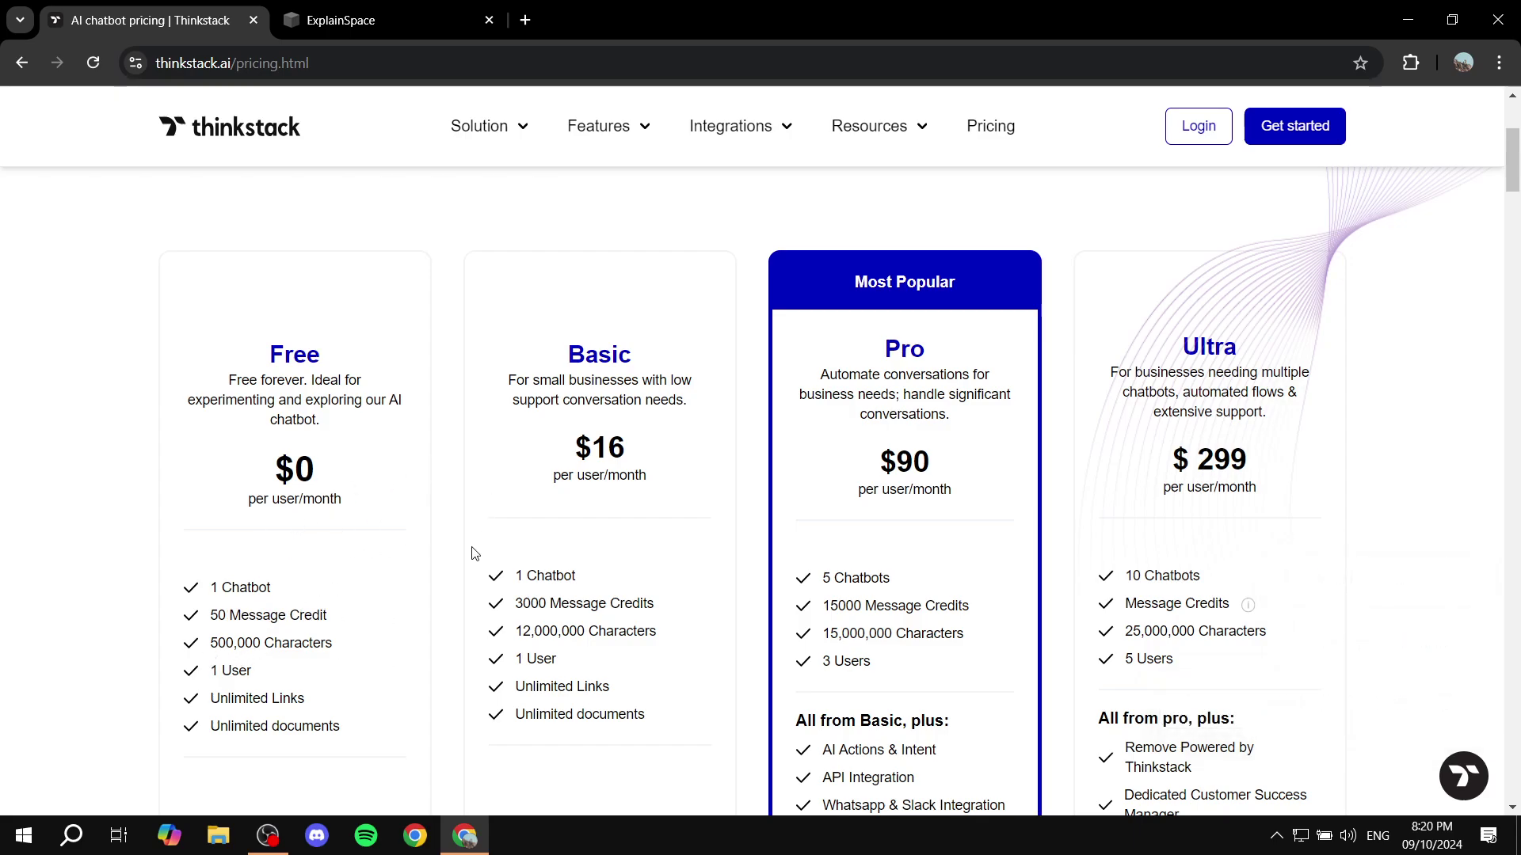
drag(349, 730, 363, 767)
click(193, 585)
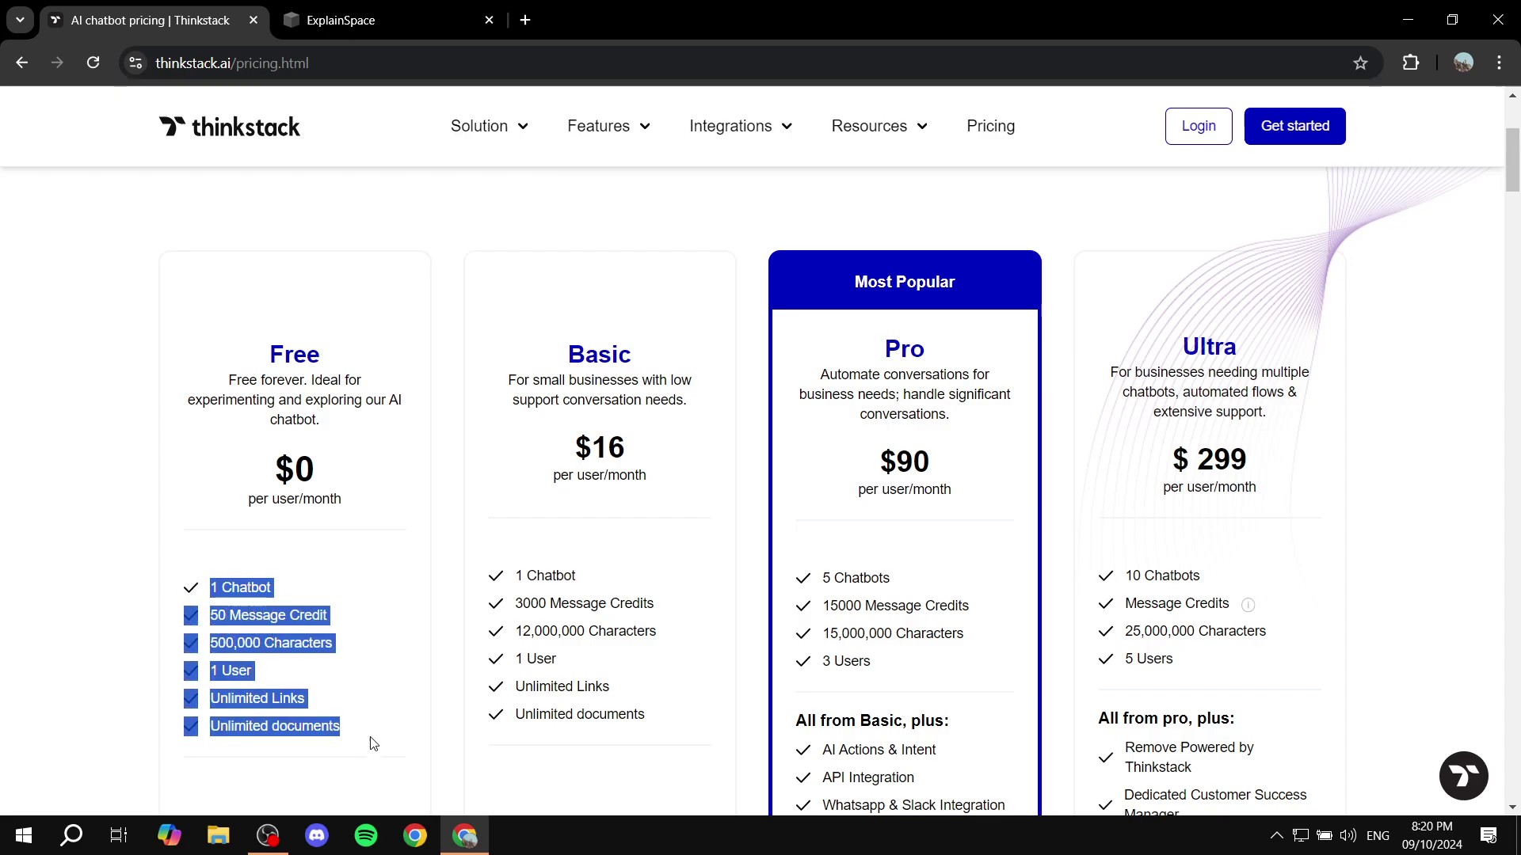
click(373, 740)
drag(164, 584, 378, 738)
click(378, 738)
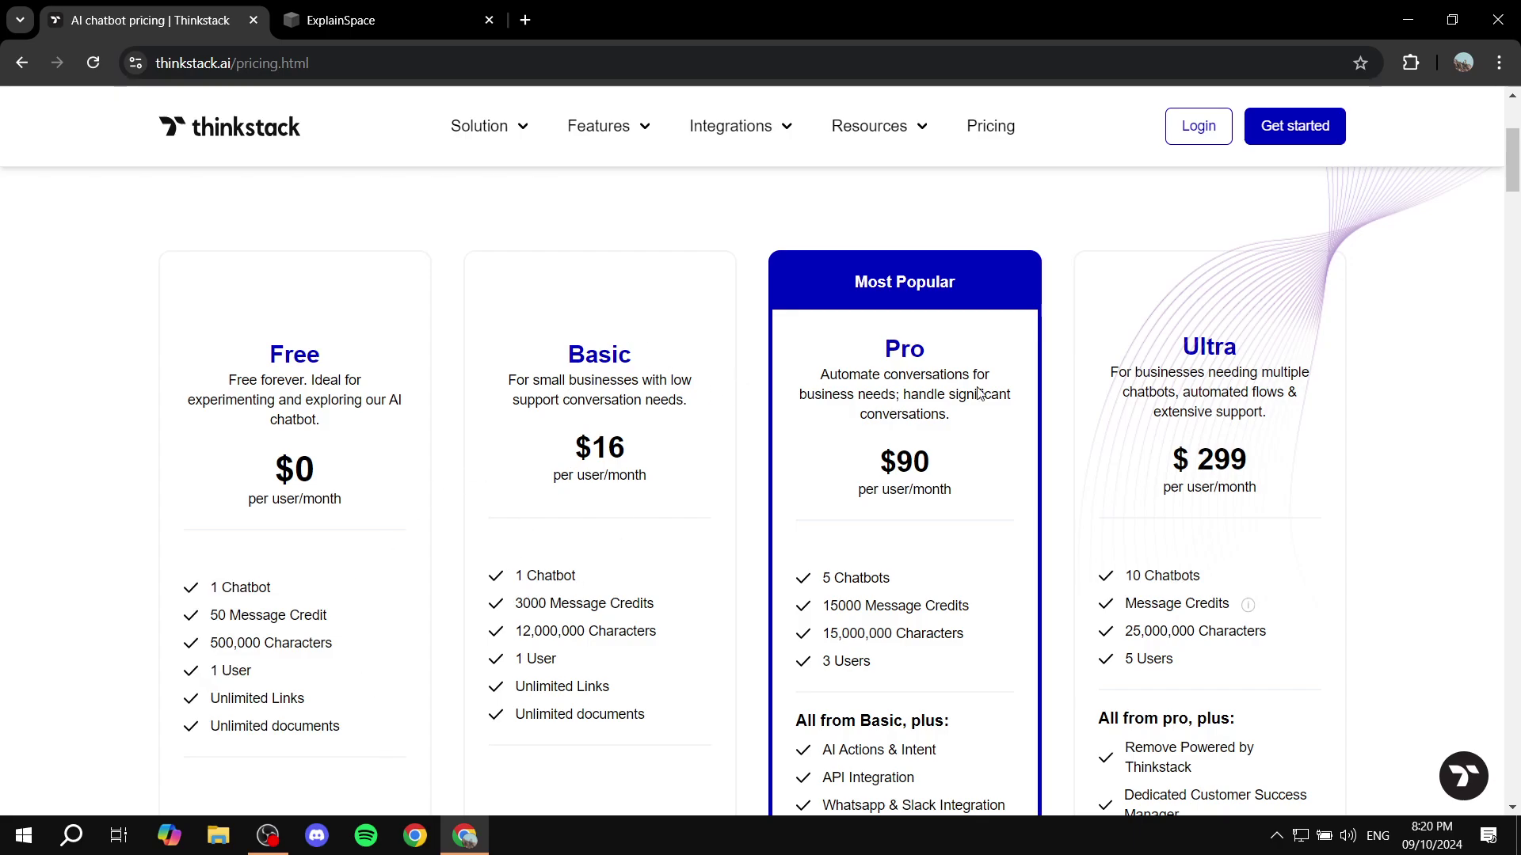
scroll(1281, 507, up, 5)
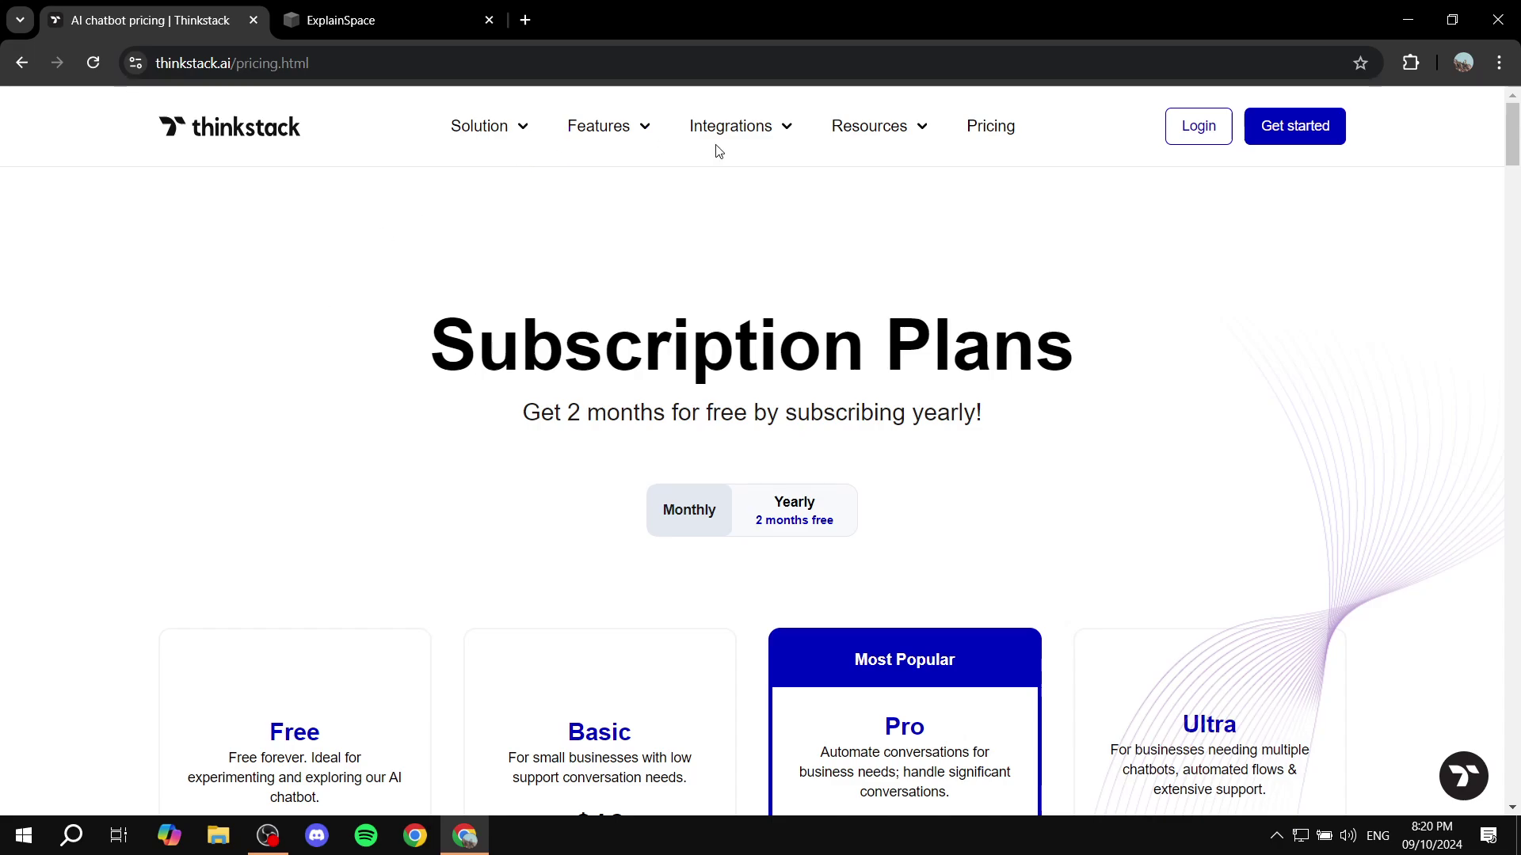
Step: Return to the Thinkstack homepage and choose Build Your Bot to reach sign-up
click(276, 130)
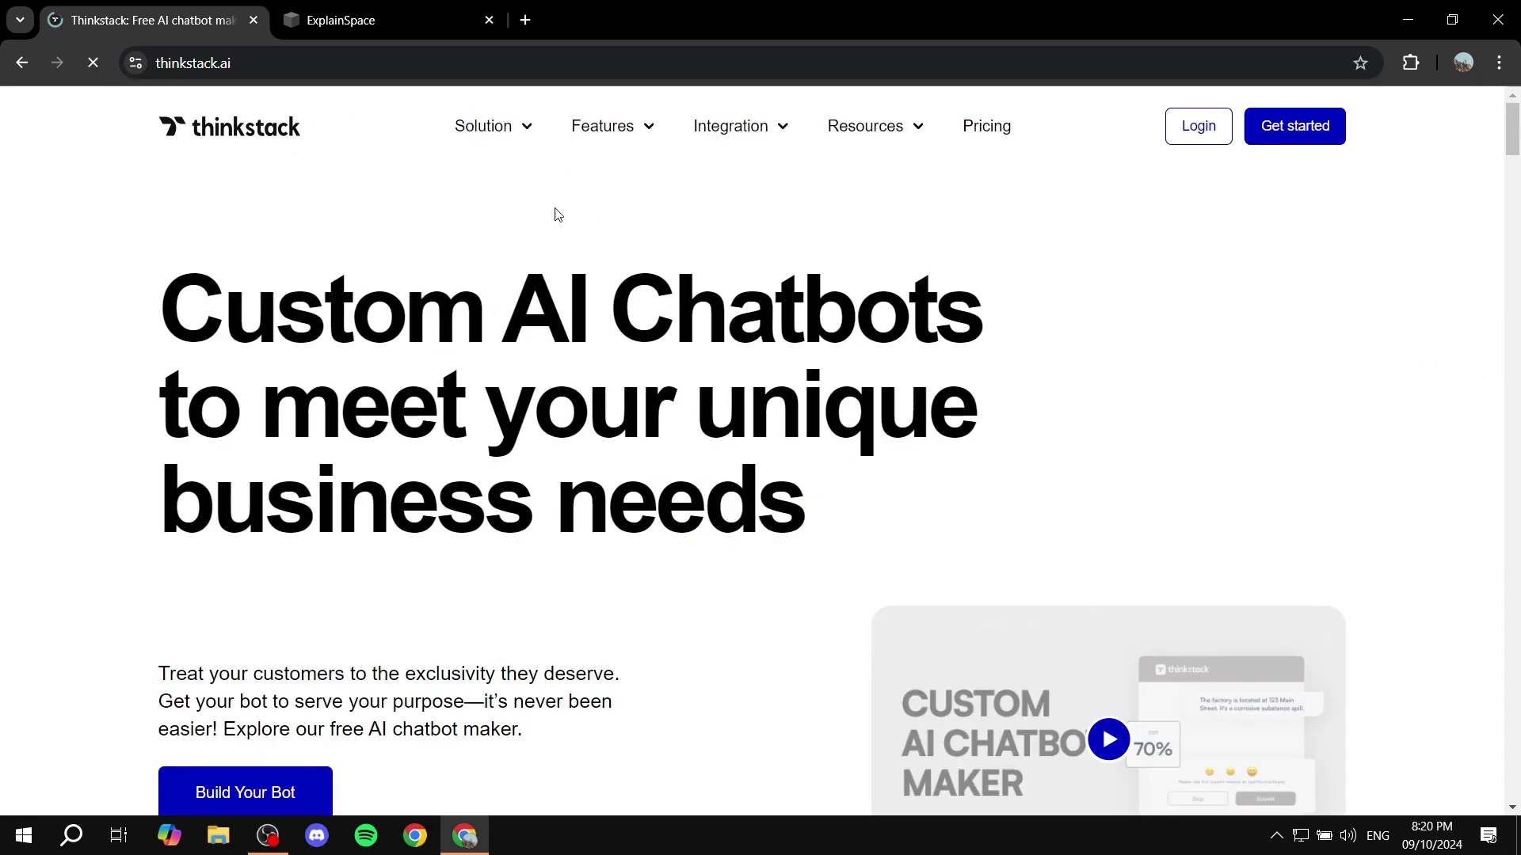
scroll(442, 453, down, 3)
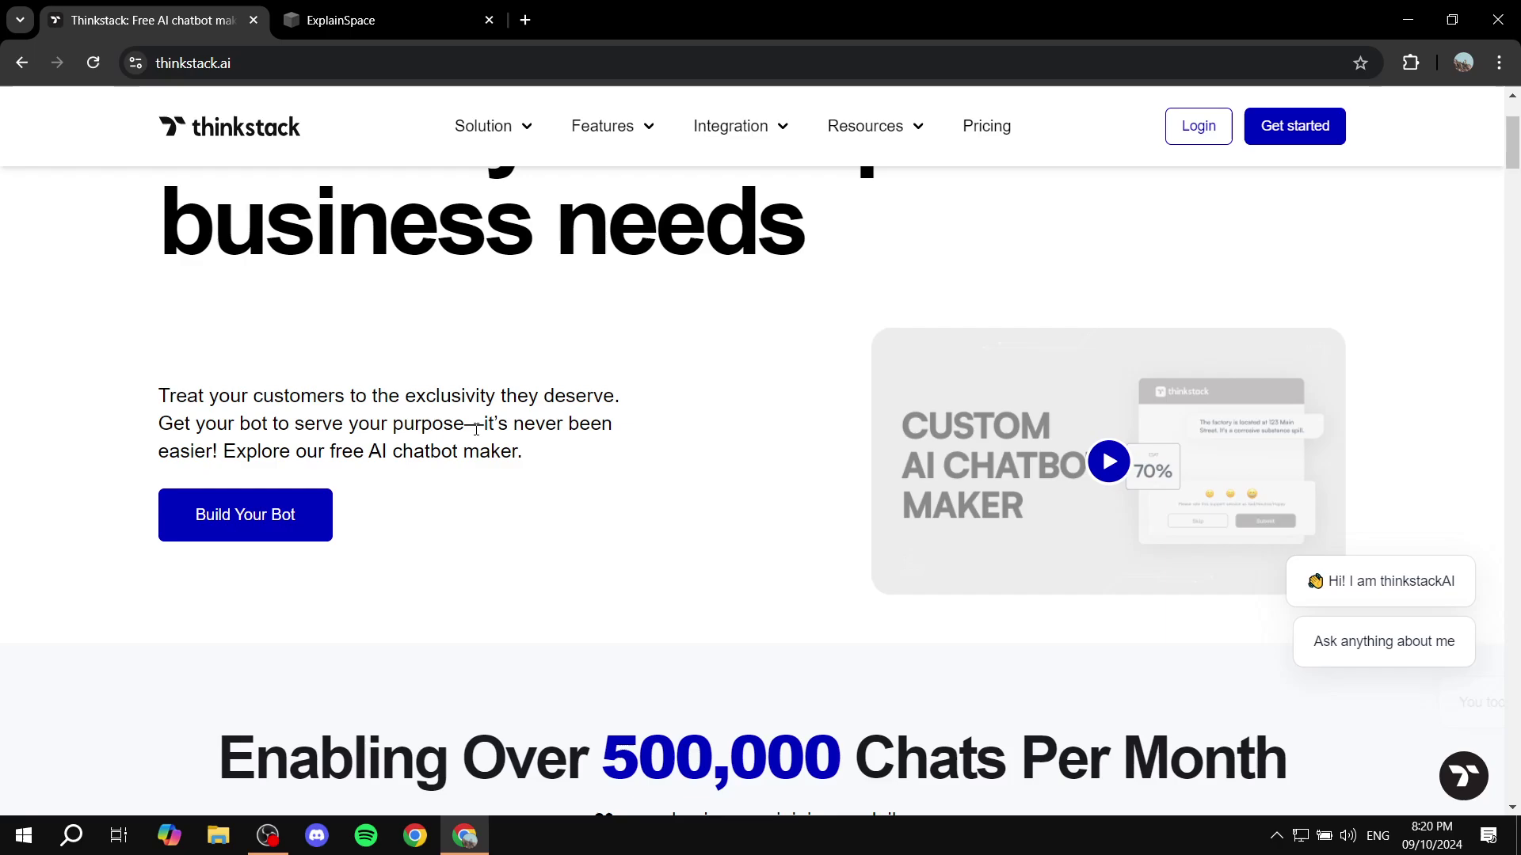
click(296, 519)
Step: Fill in the account holder's name, e-mail and password on the Create an Account form
click(1126, 324)
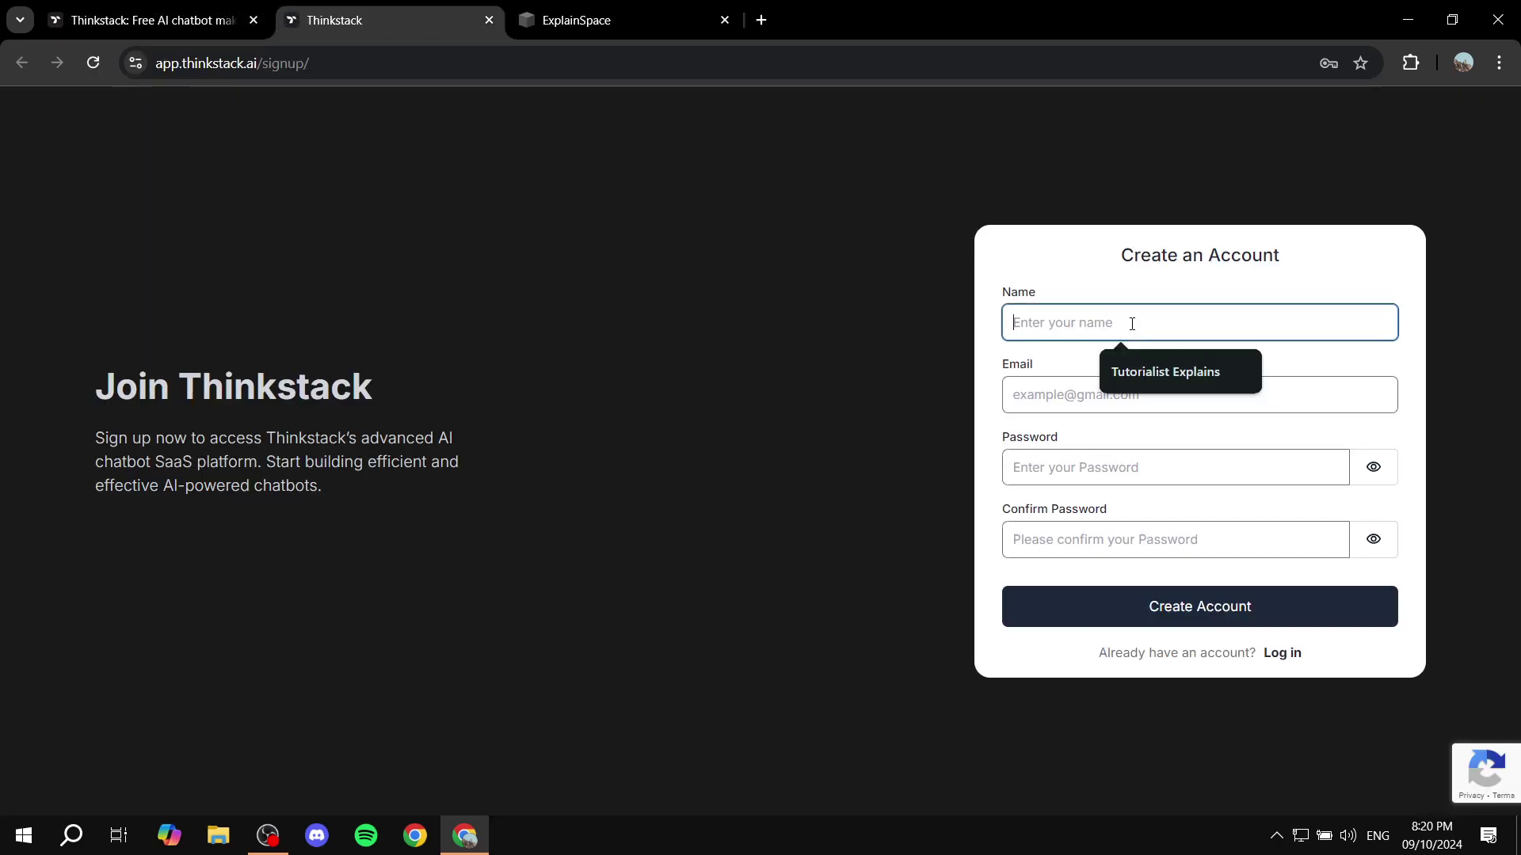
click(1163, 377)
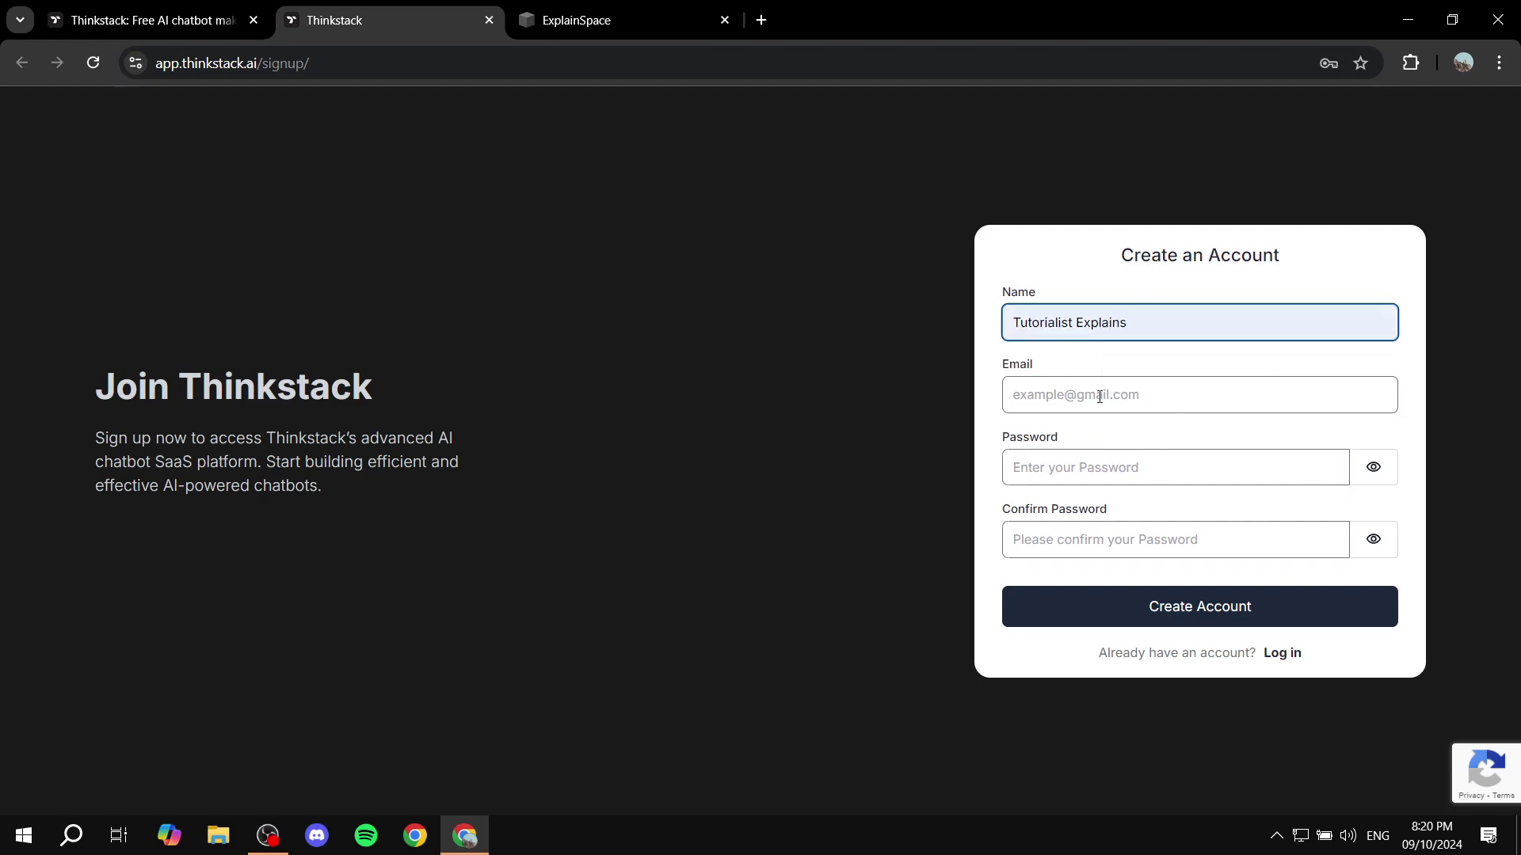
click(1099, 396)
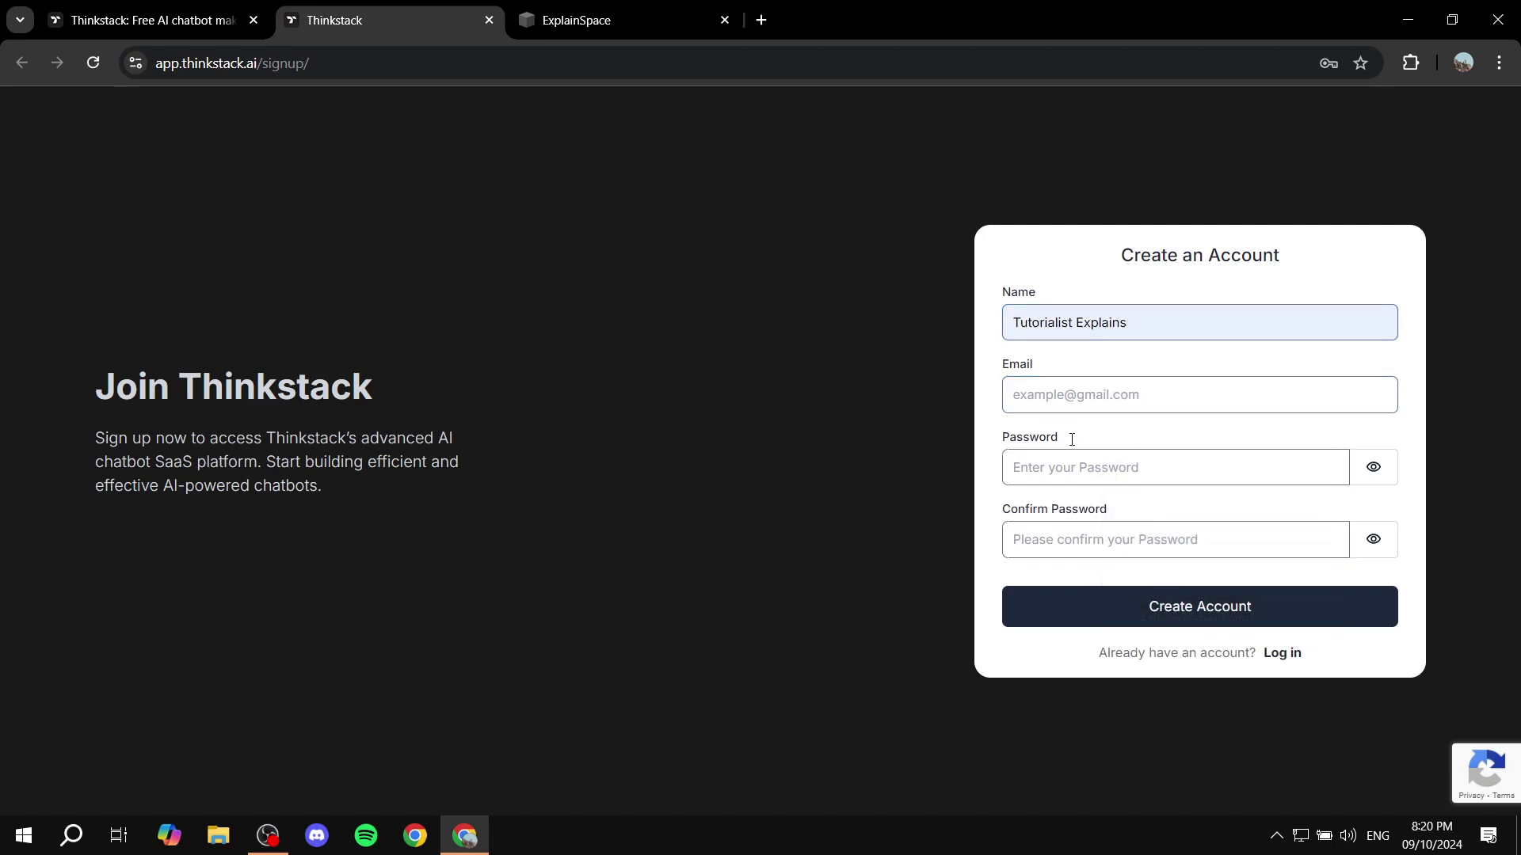
click(1110, 458)
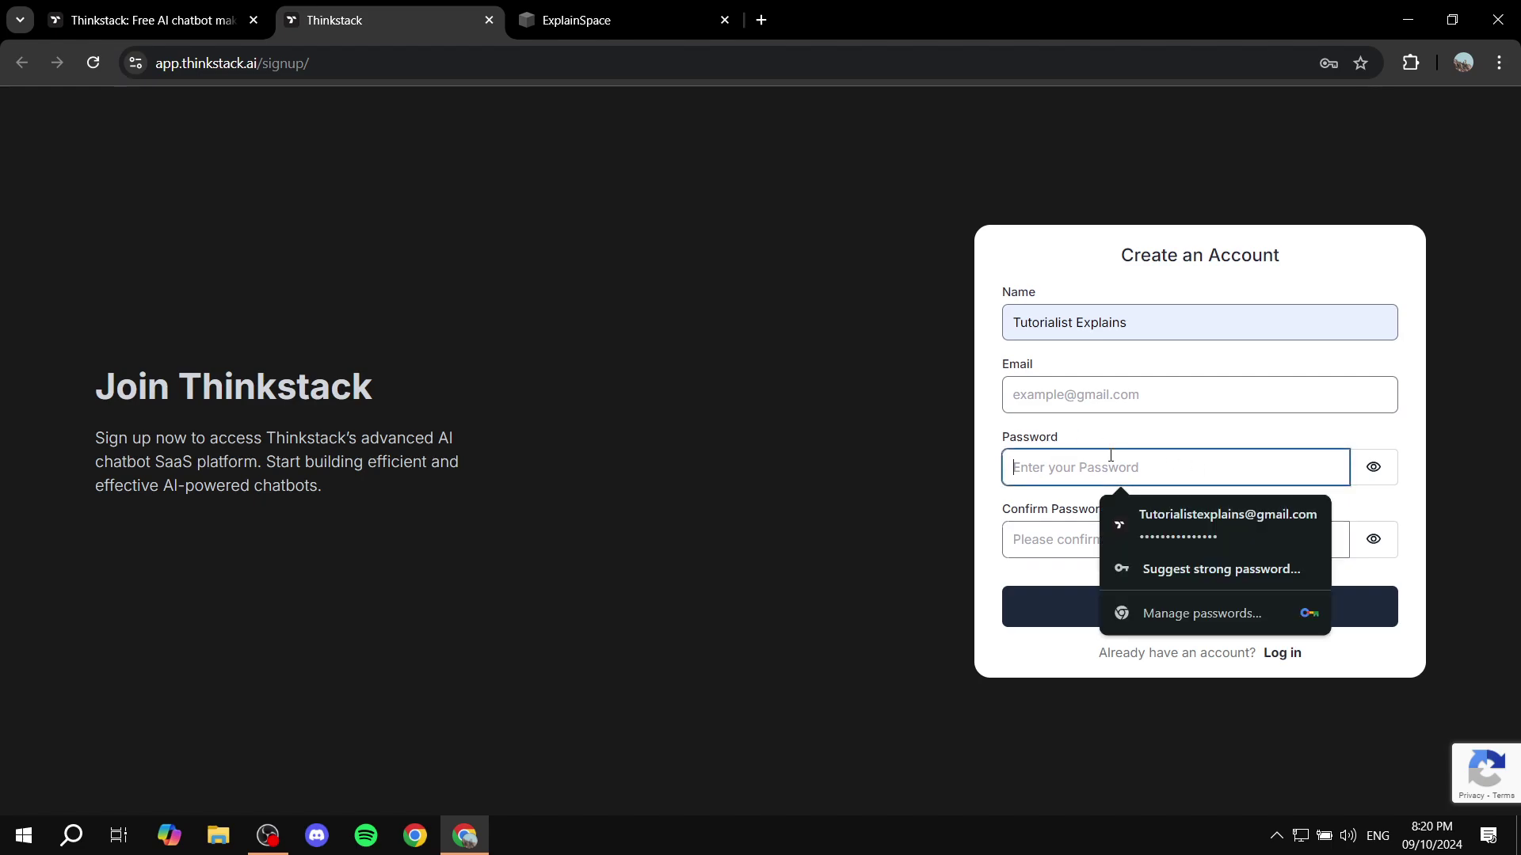
click(786, 431)
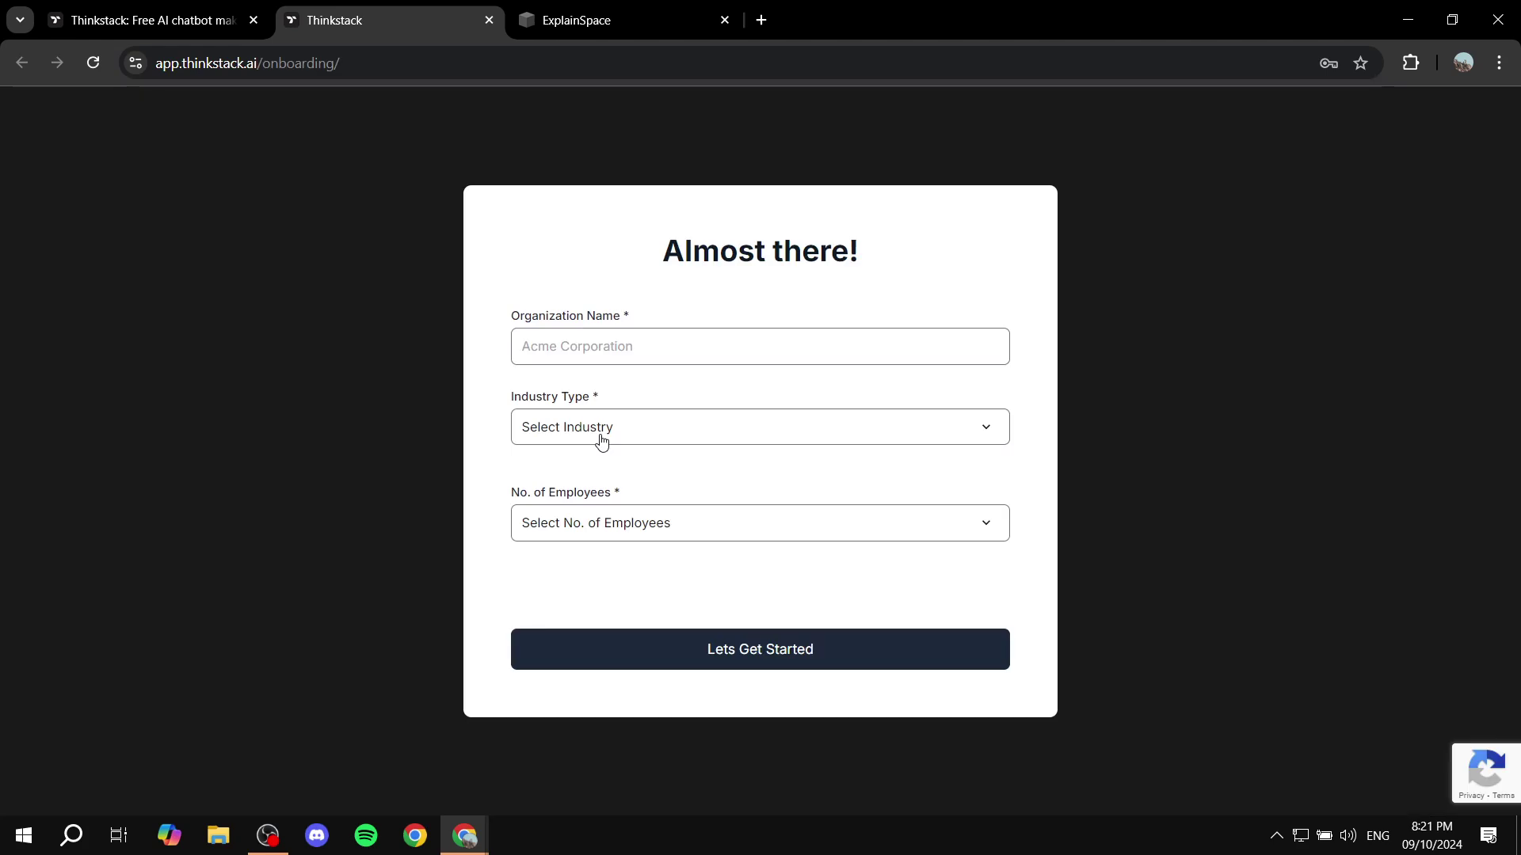
Step: Enter Tutorialists as the organization name
click(725, 352)
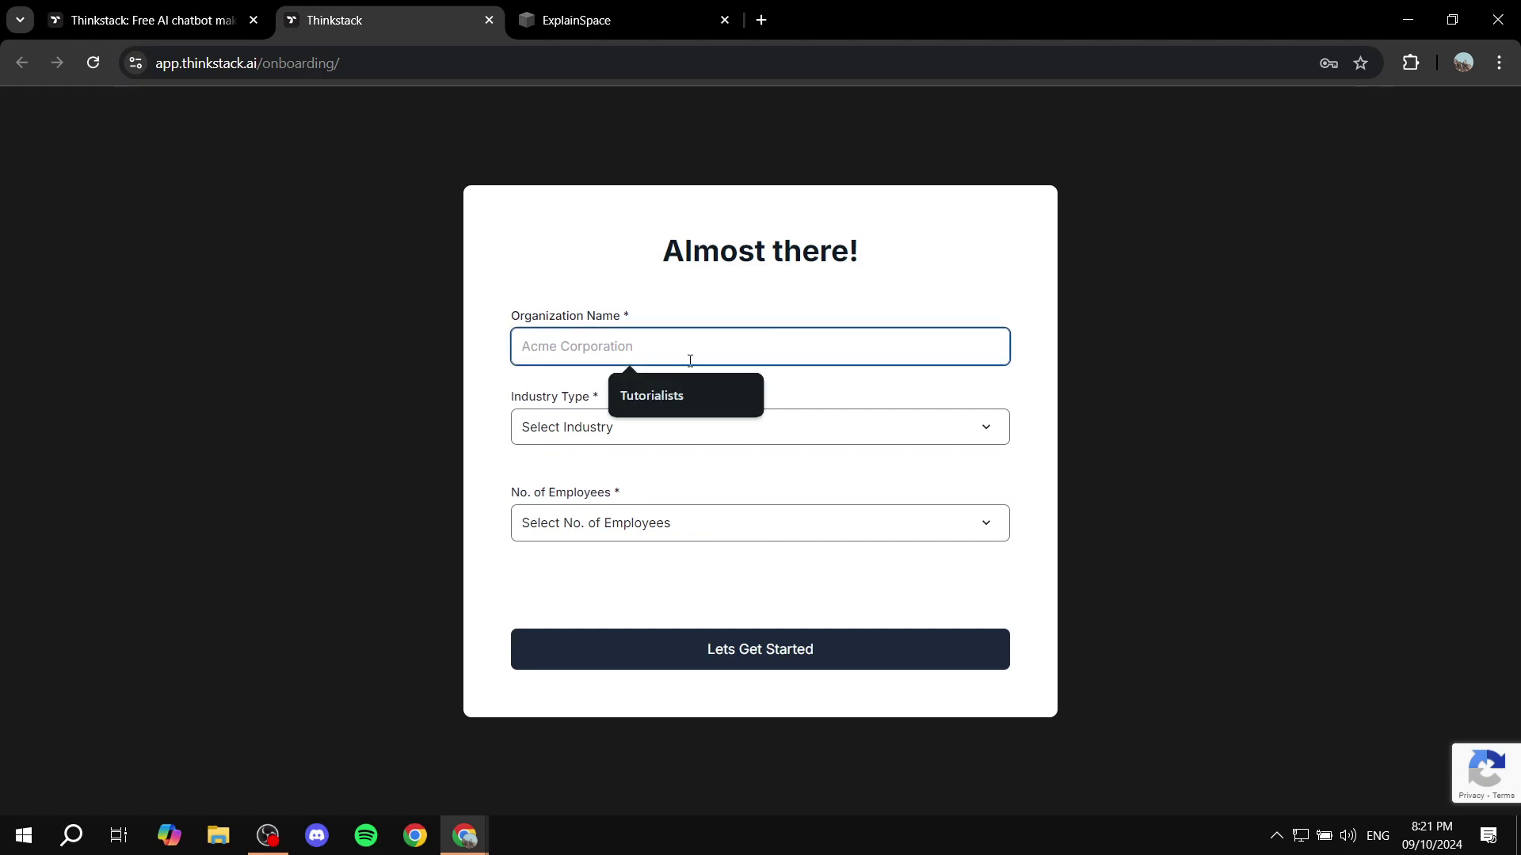
click(651, 395)
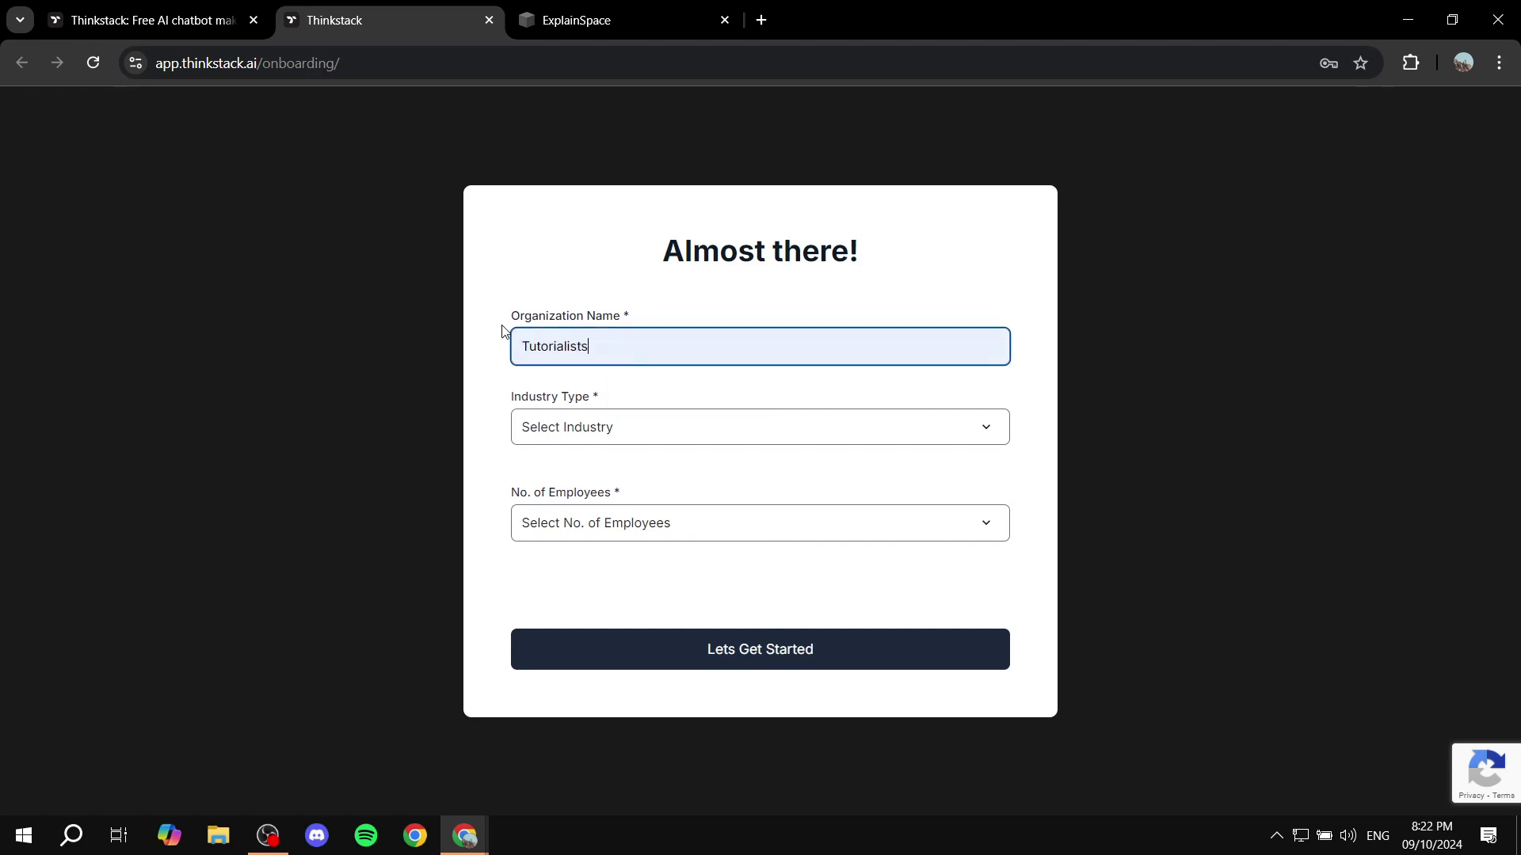
drag(503, 321, 652, 316)
click(710, 321)
drag(502, 312, 710, 314)
click(711, 314)
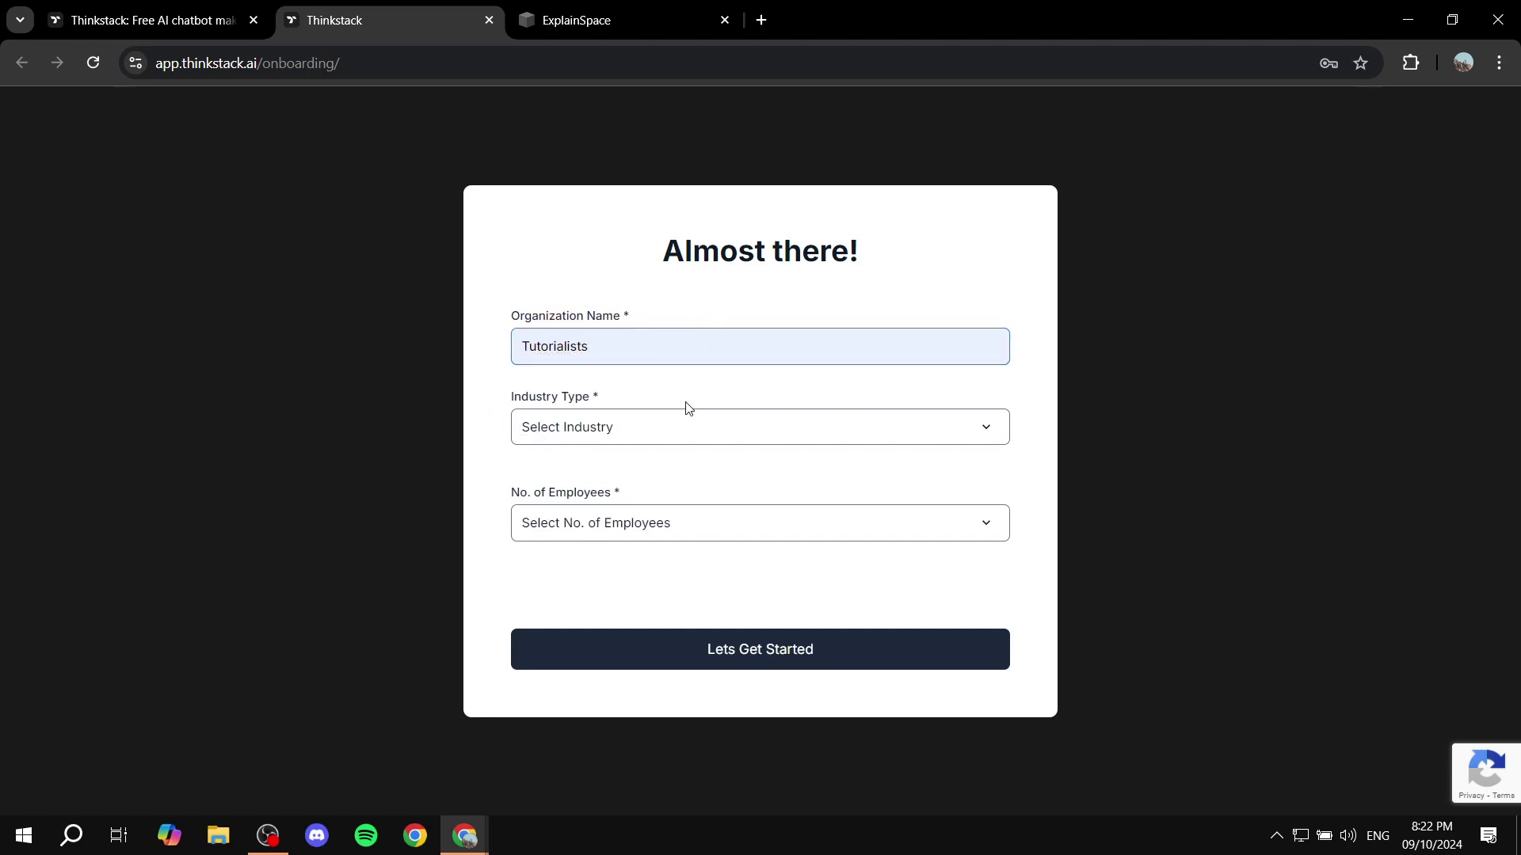
Step: Set industry type to Education and number of employees to 1-10
click(685, 430)
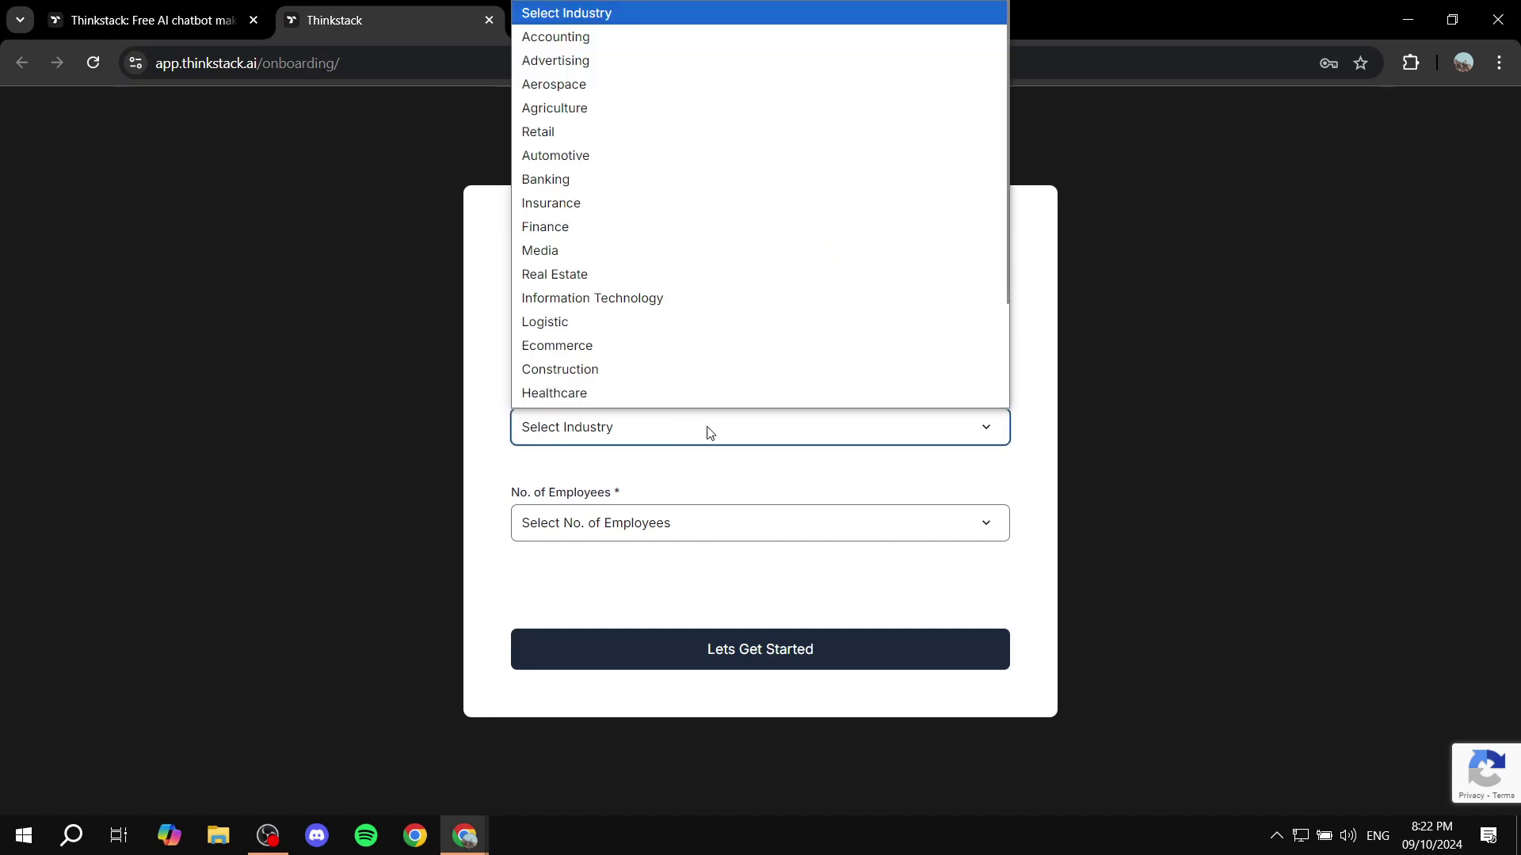
scroll(632, 305, down, 2)
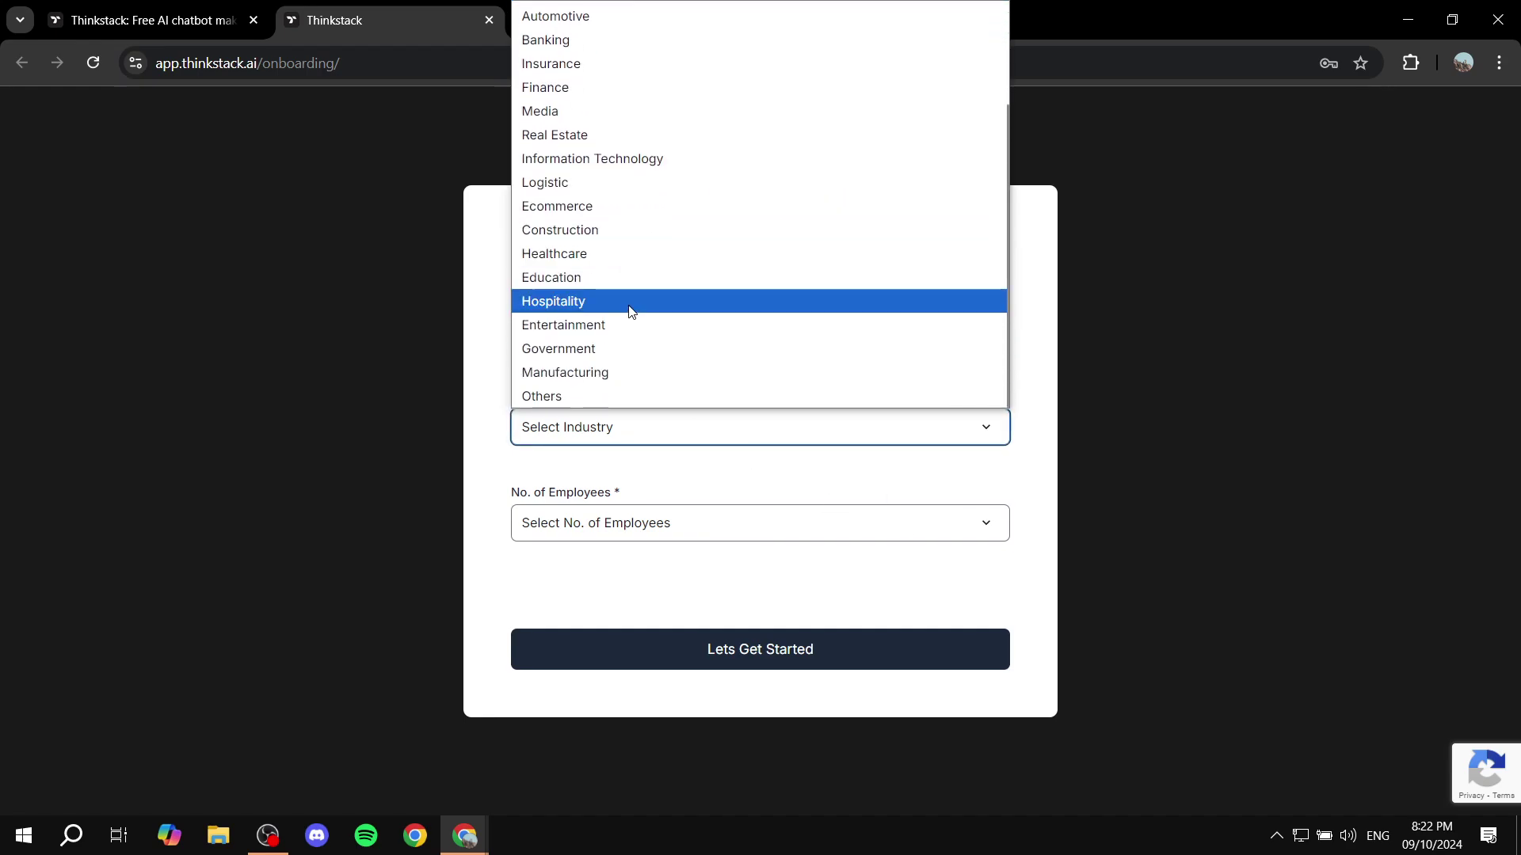
scroll(632, 326, up, 2)
scroll(631, 326, down, 2)
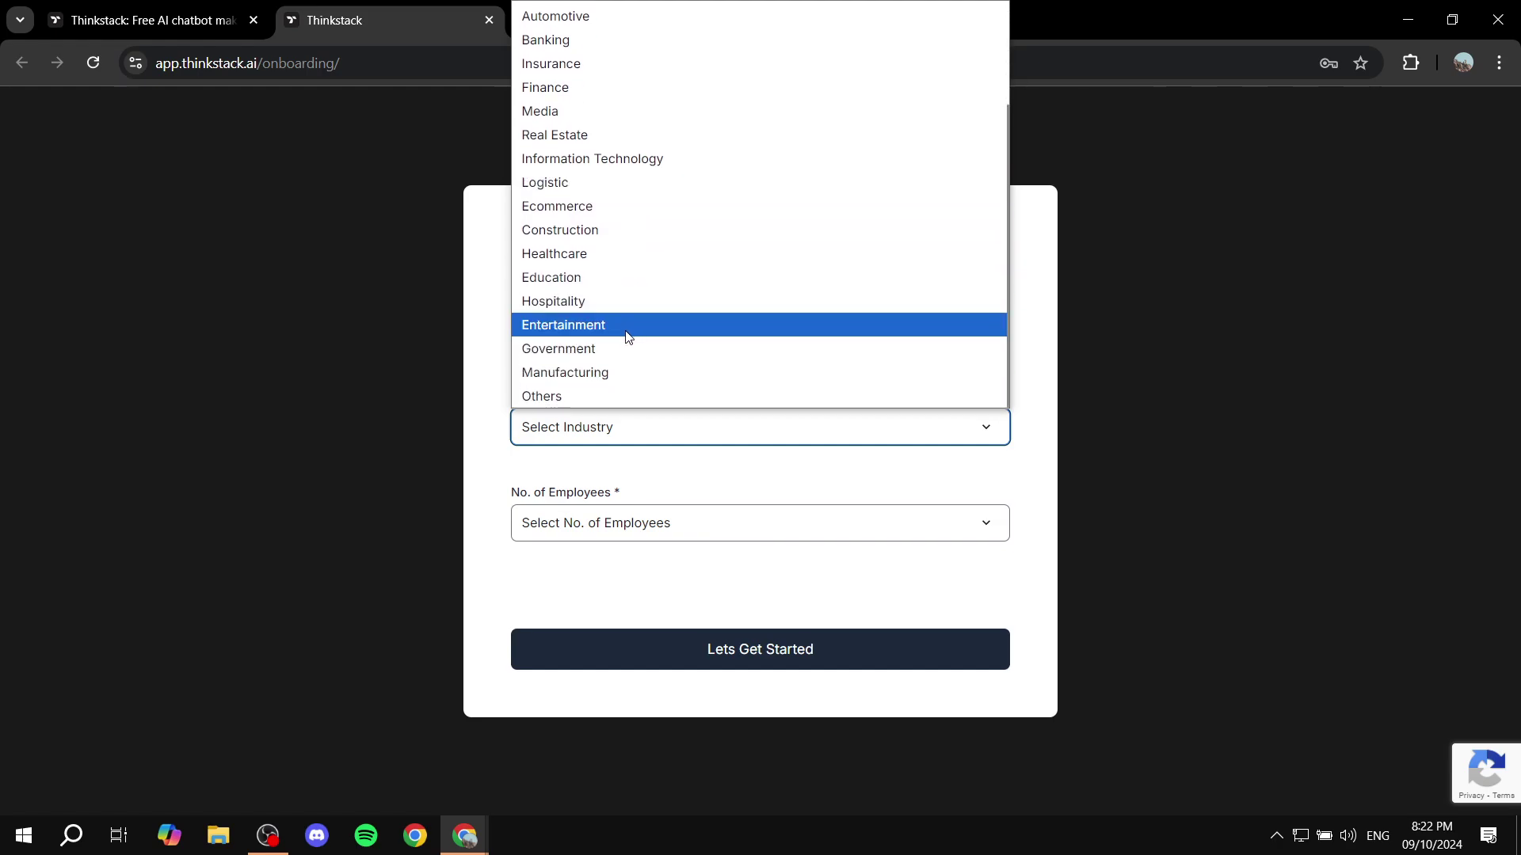
scroll(649, 337, up, 2)
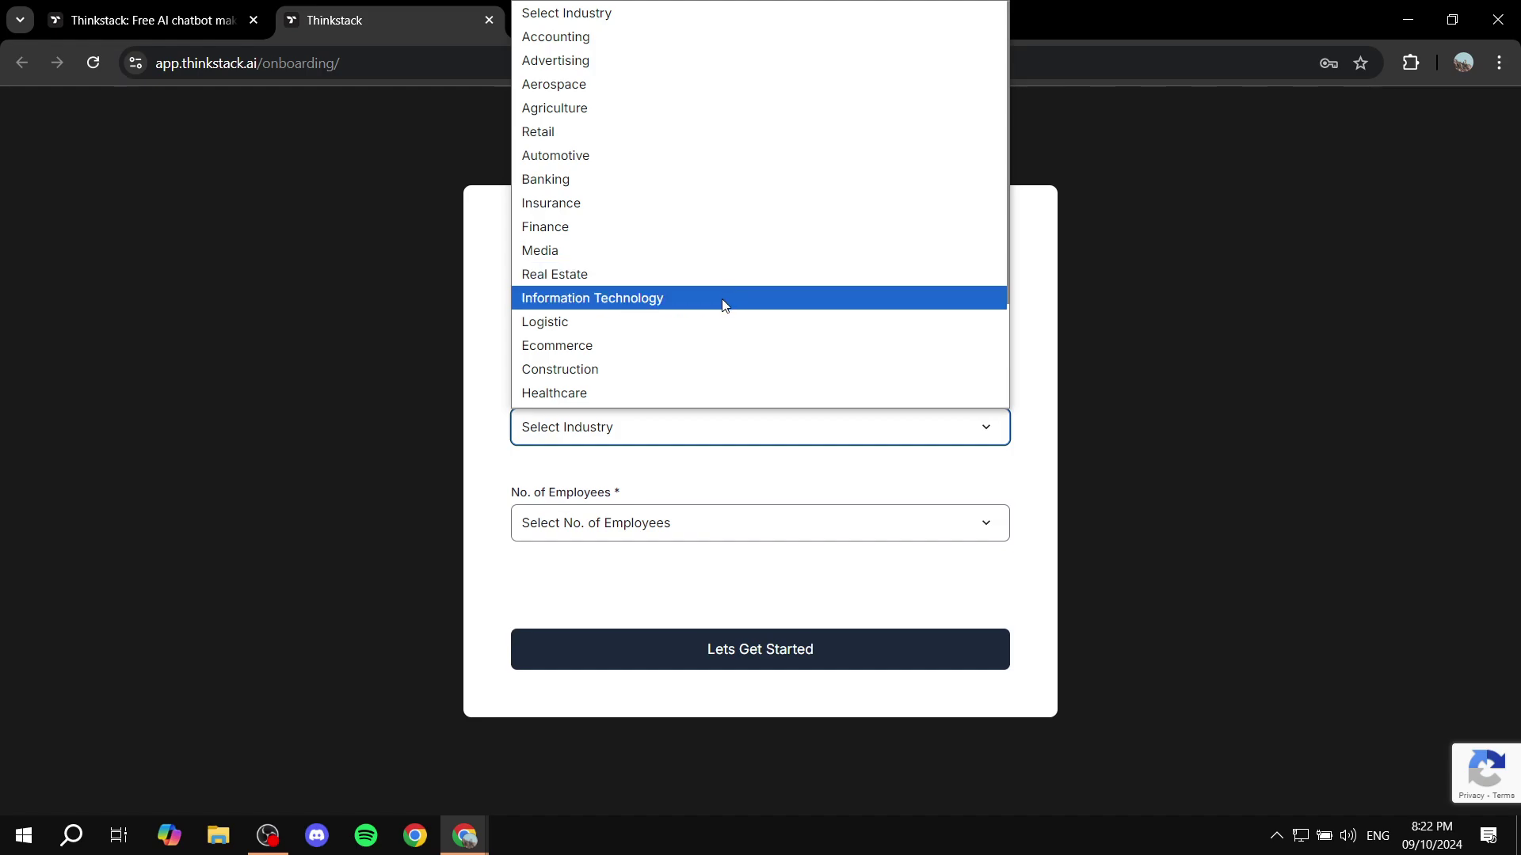
scroll(662, 310, down, 2)
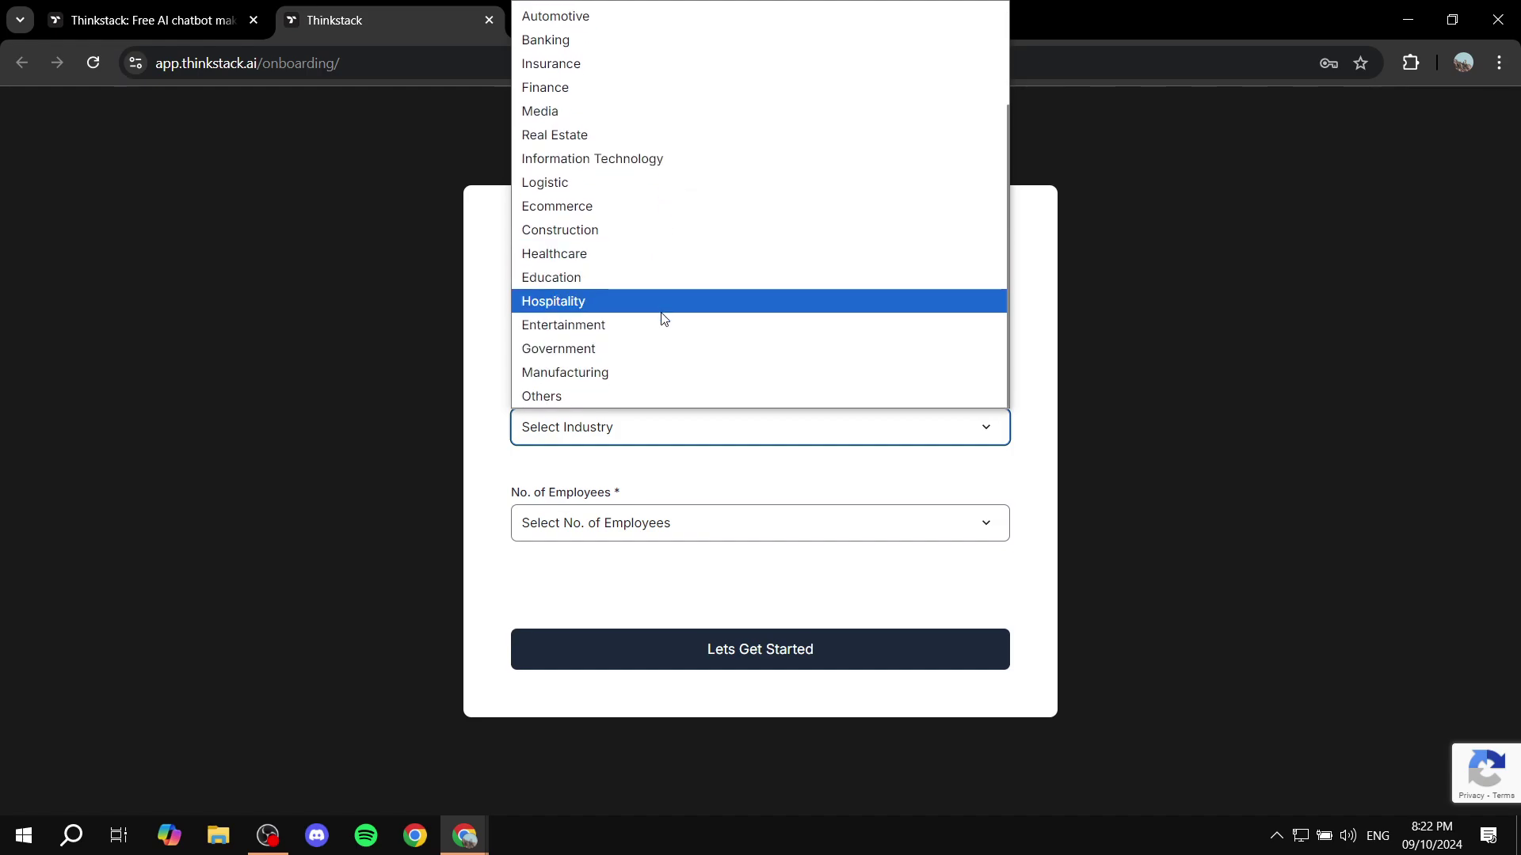
click(638, 281)
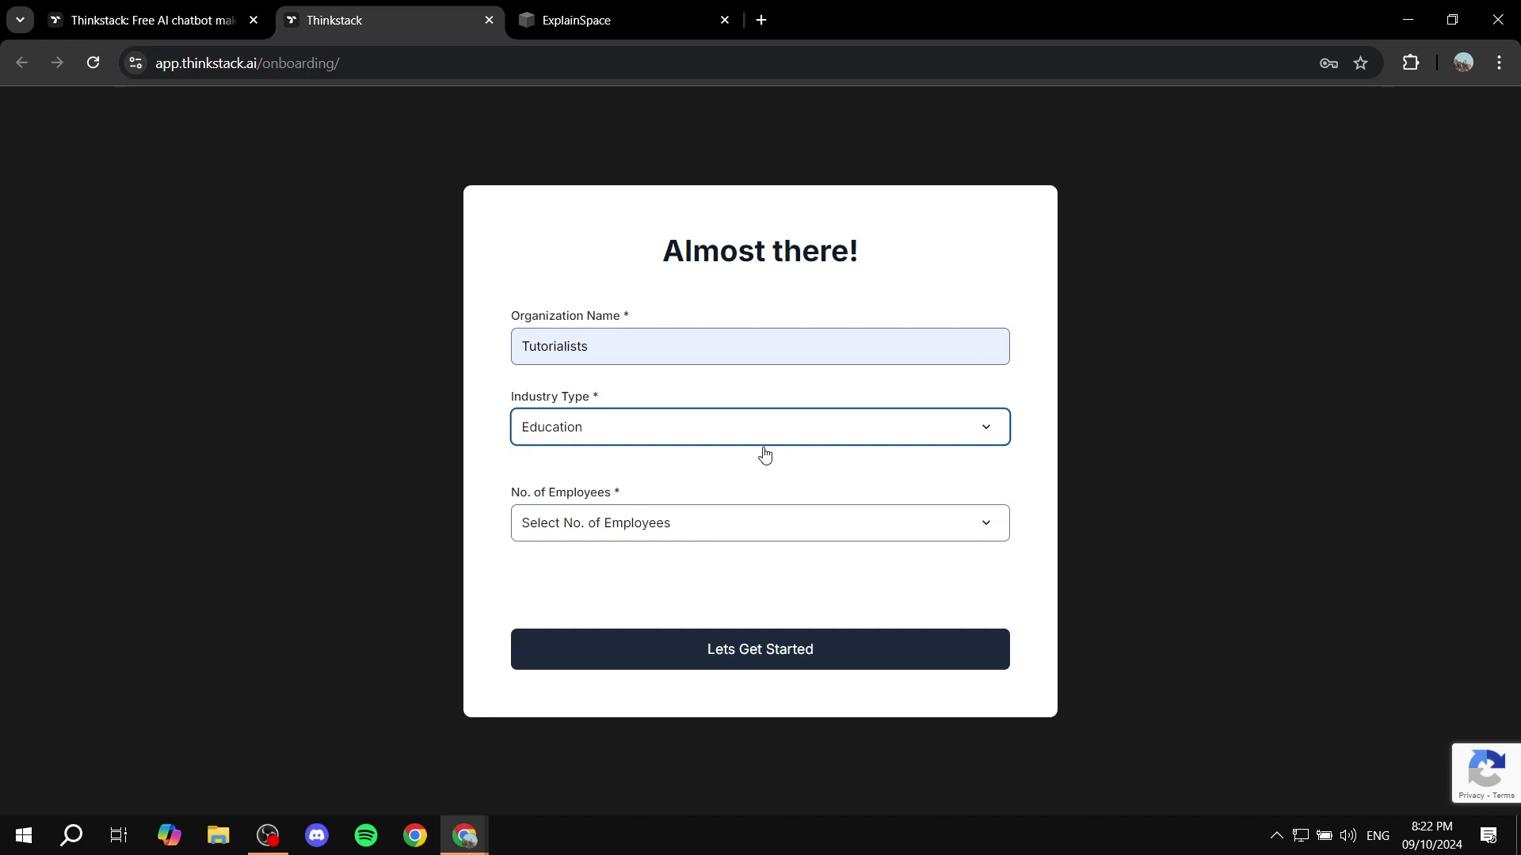
click(695, 532)
click(633, 578)
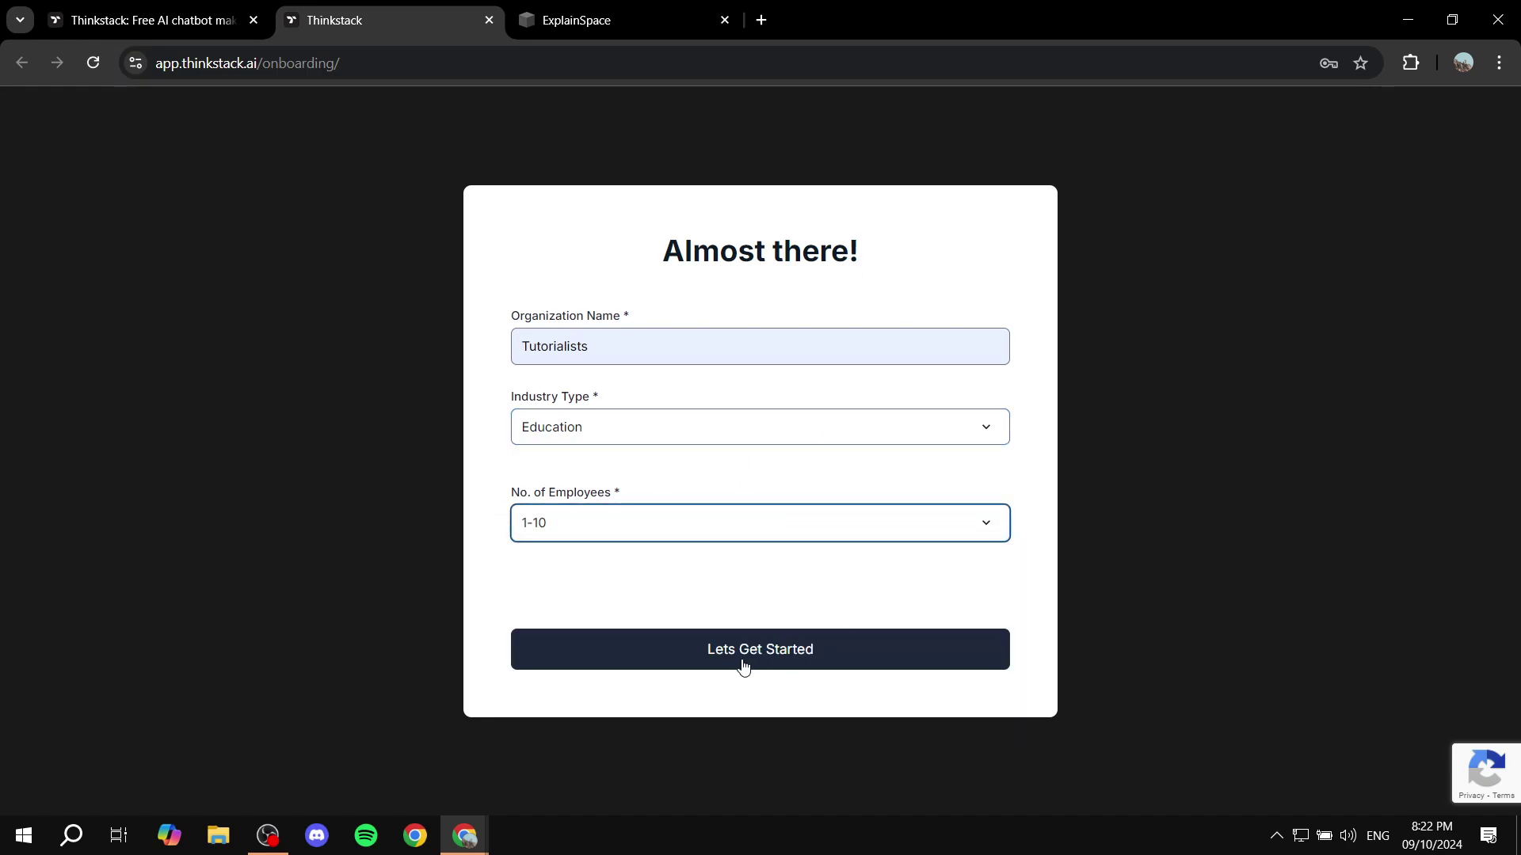
Step: Submit the onboarding details, start a new chatbot and name it Test Bot
key(Return)
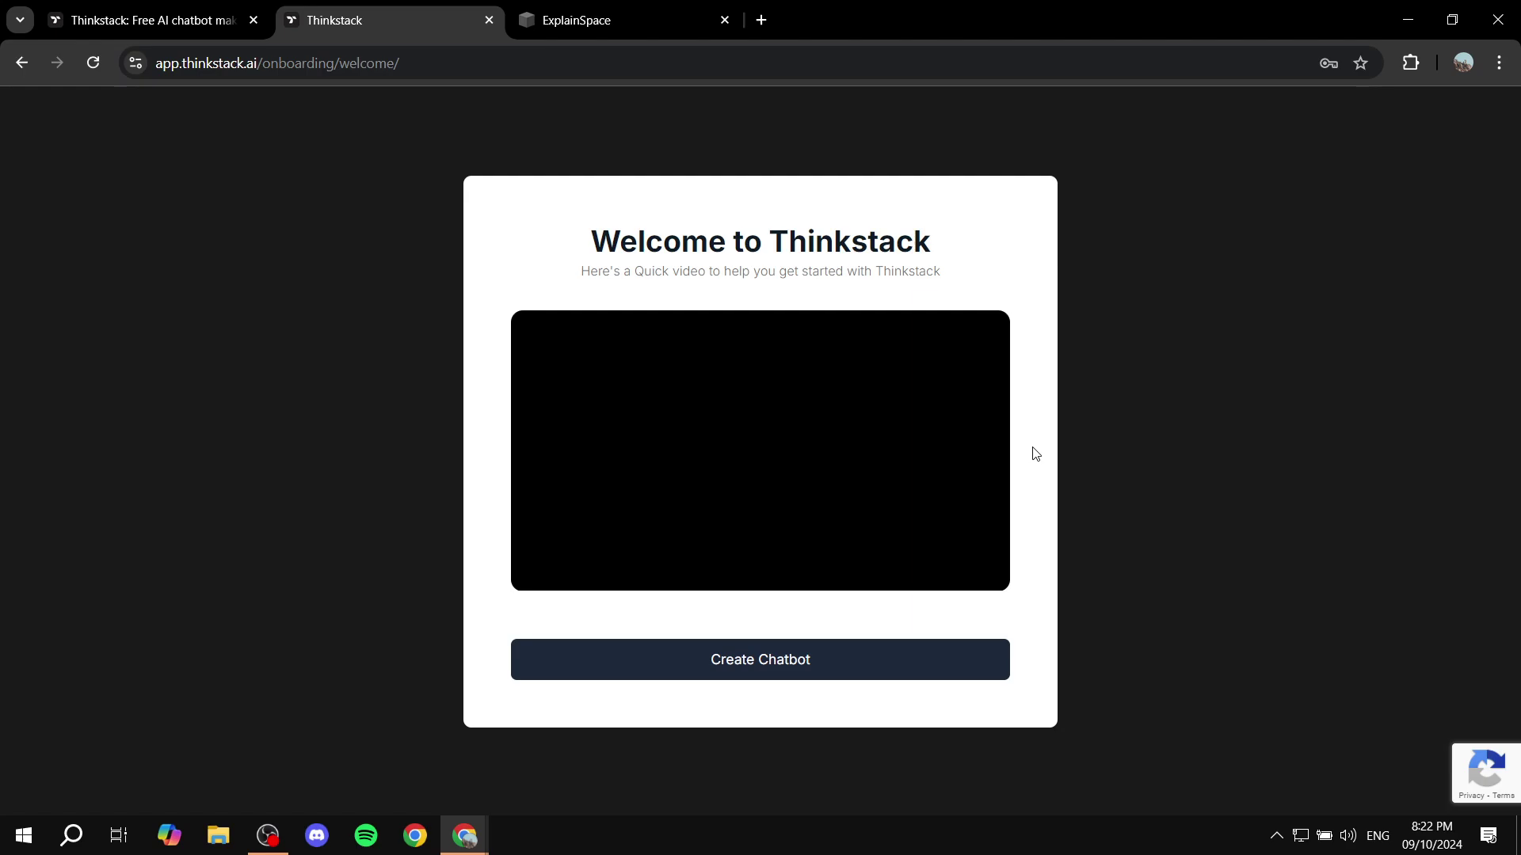
click(823, 675)
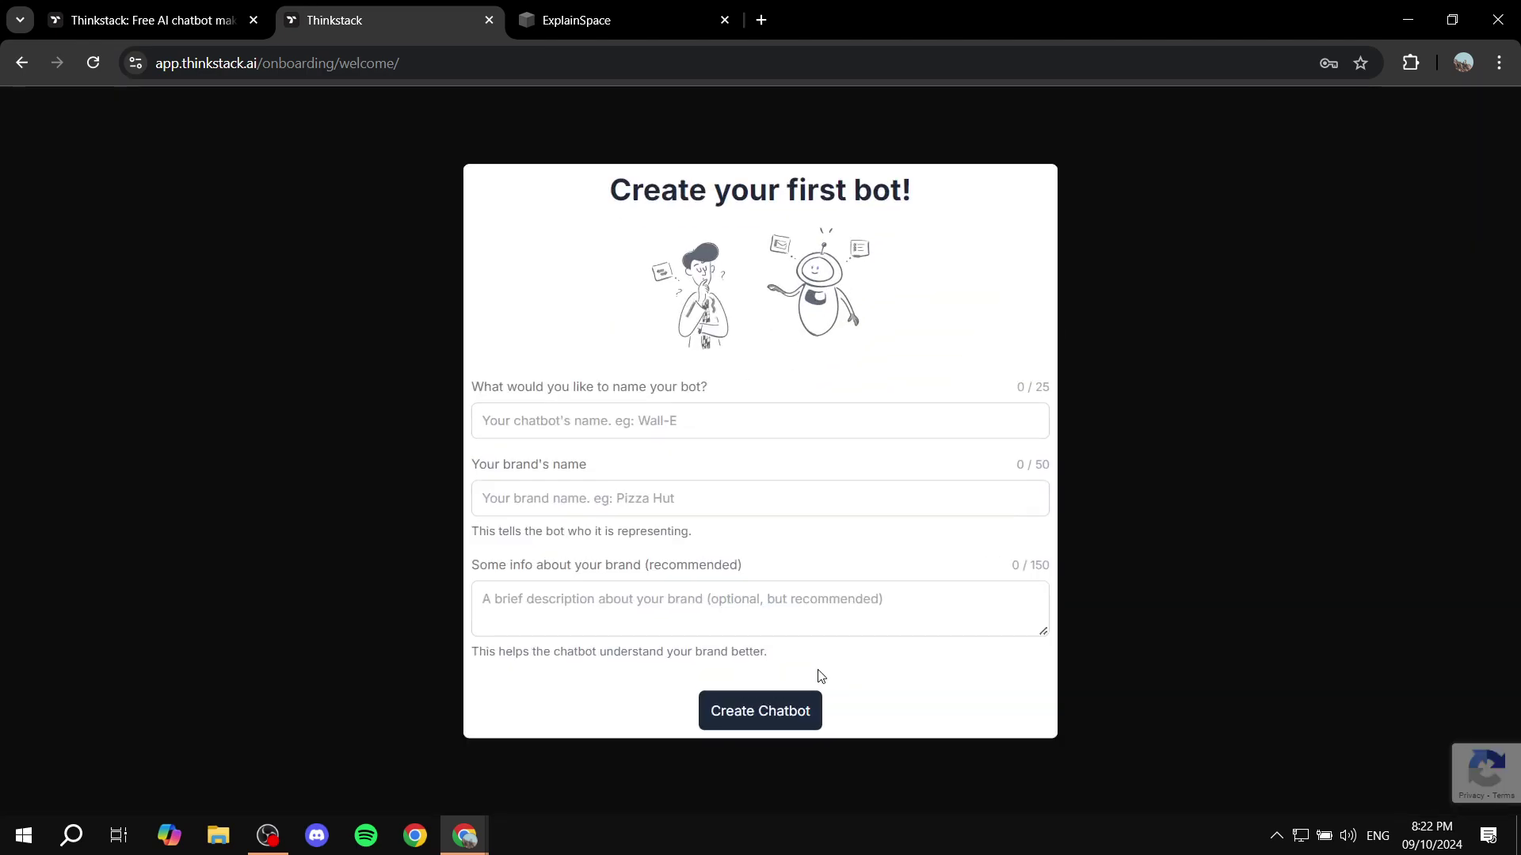
click(574, 428)
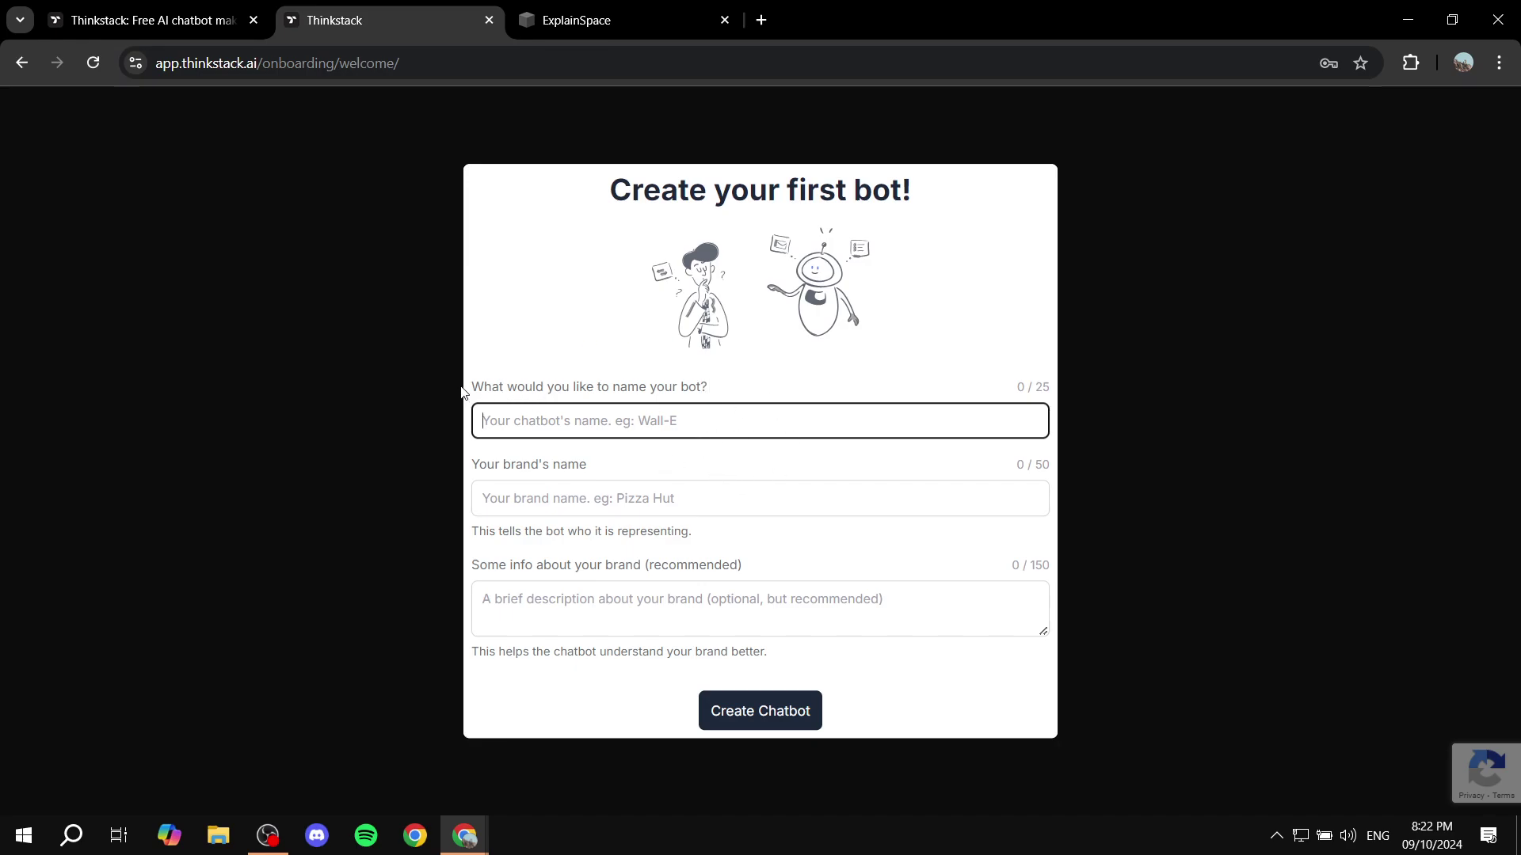
drag(465, 394, 760, 397)
click(745, 410)
click(725, 425)
text(Test Bot)
Step: Give brand name Example and brand info 'Educational brand', then create the chatbot
click(546, 505)
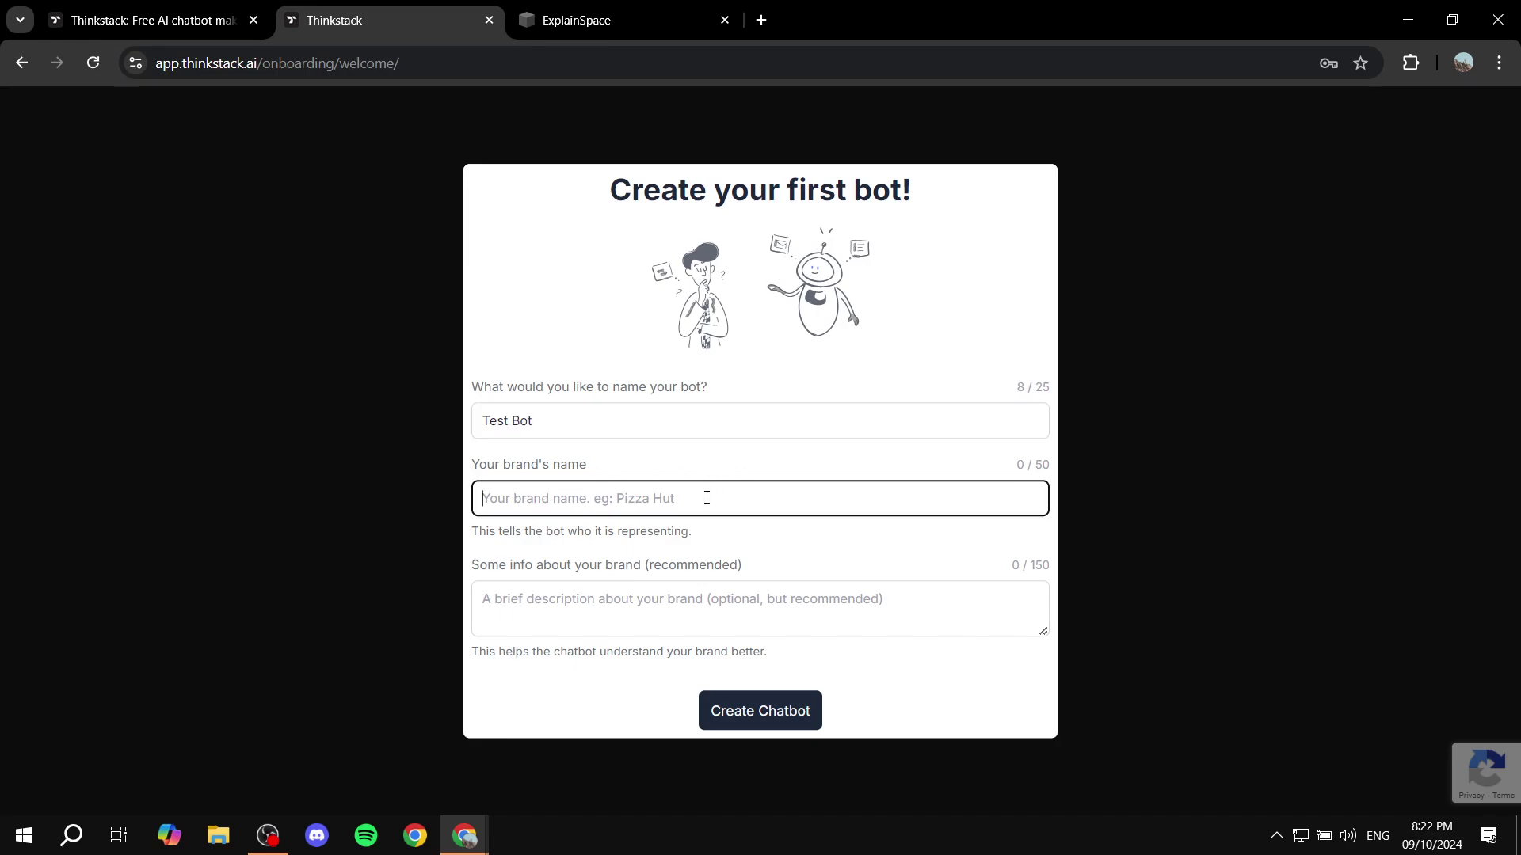
text(Example)
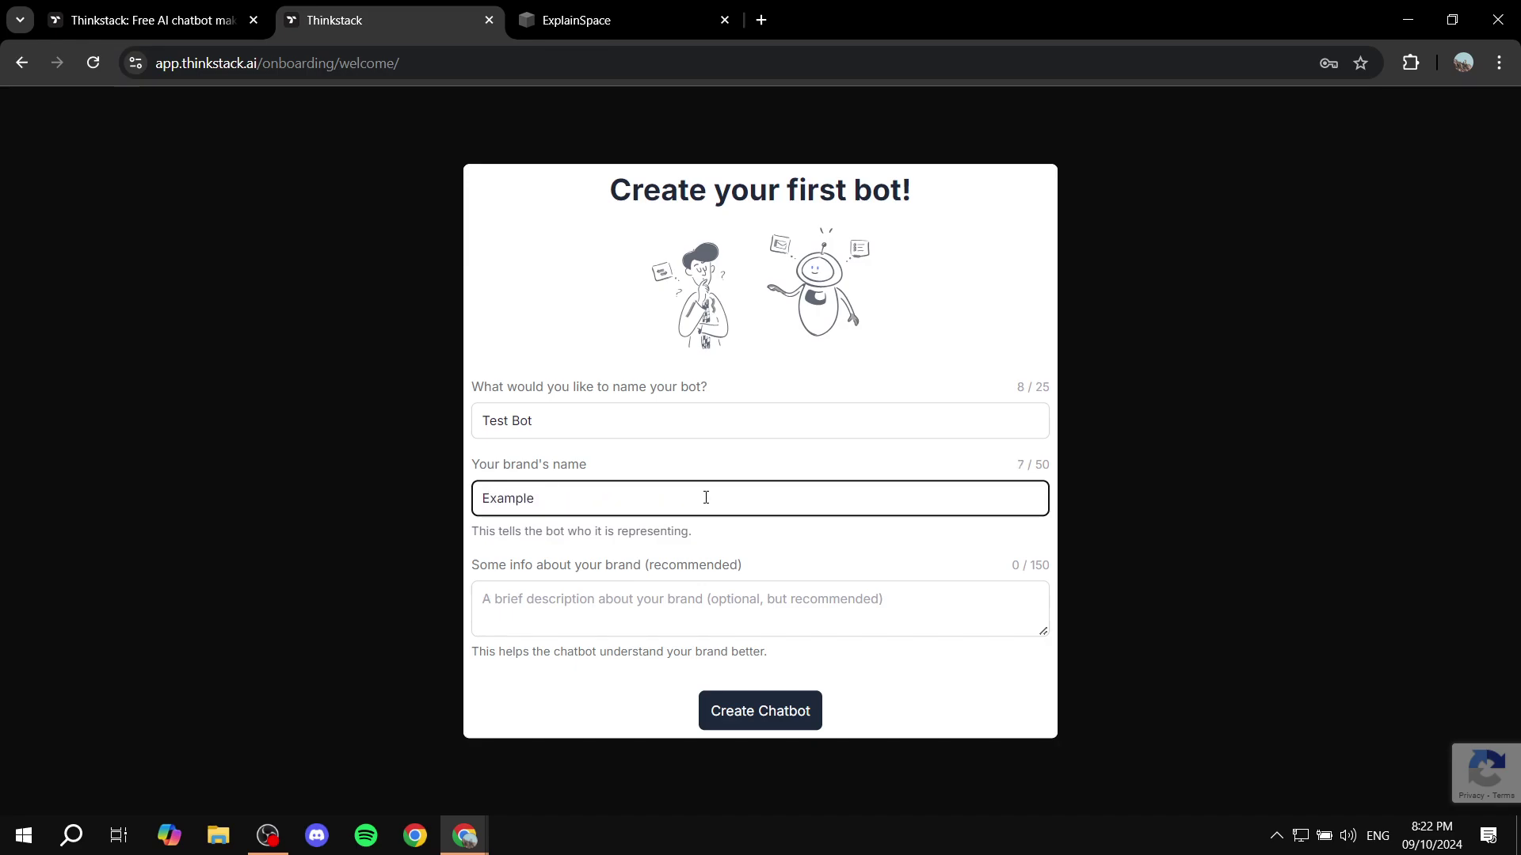
click(676, 576)
click(651, 597)
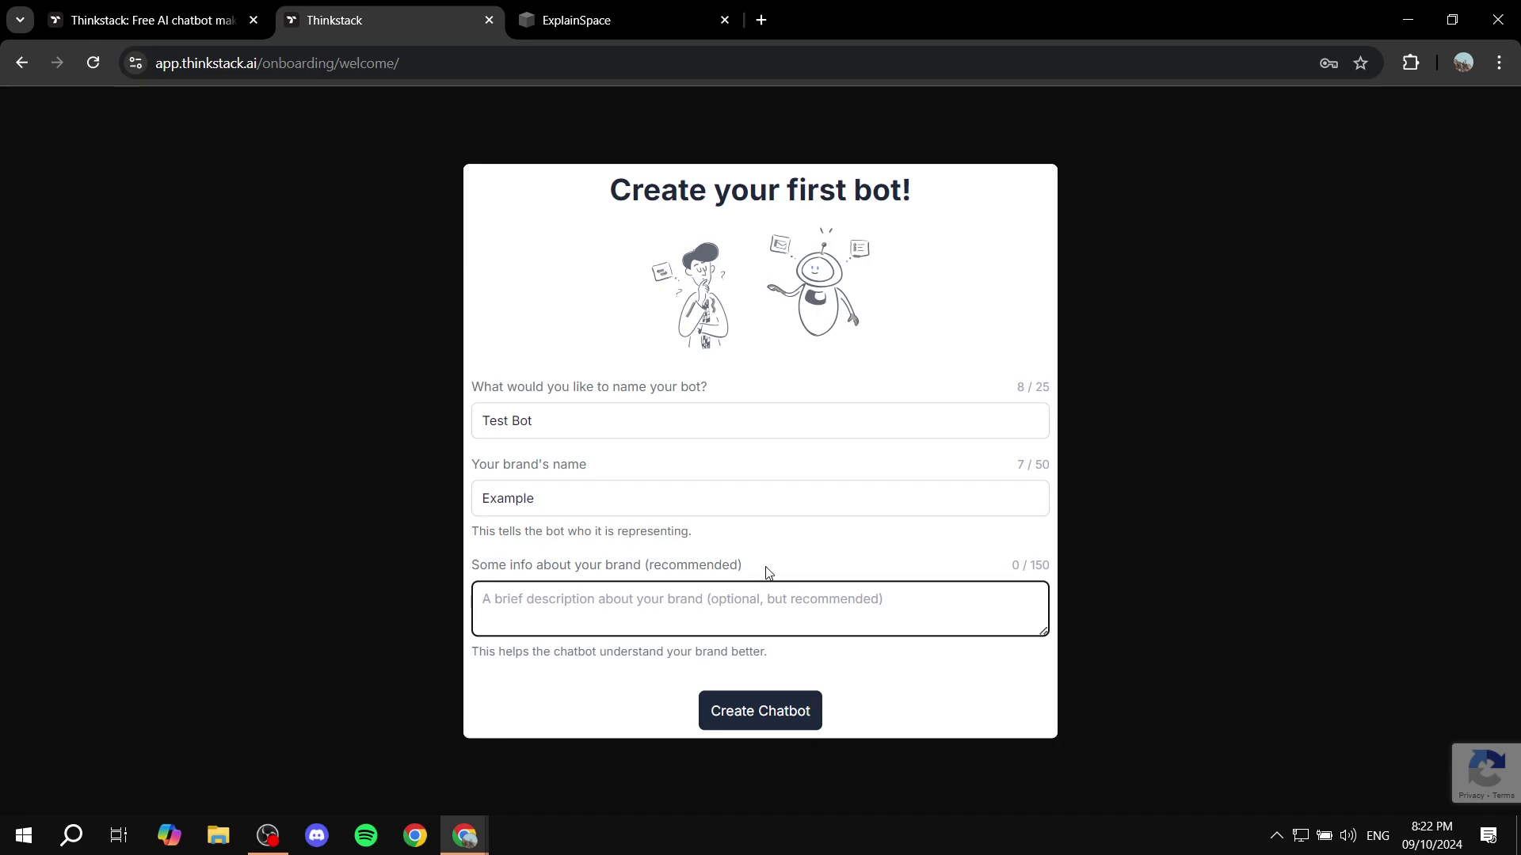
text(Ed)
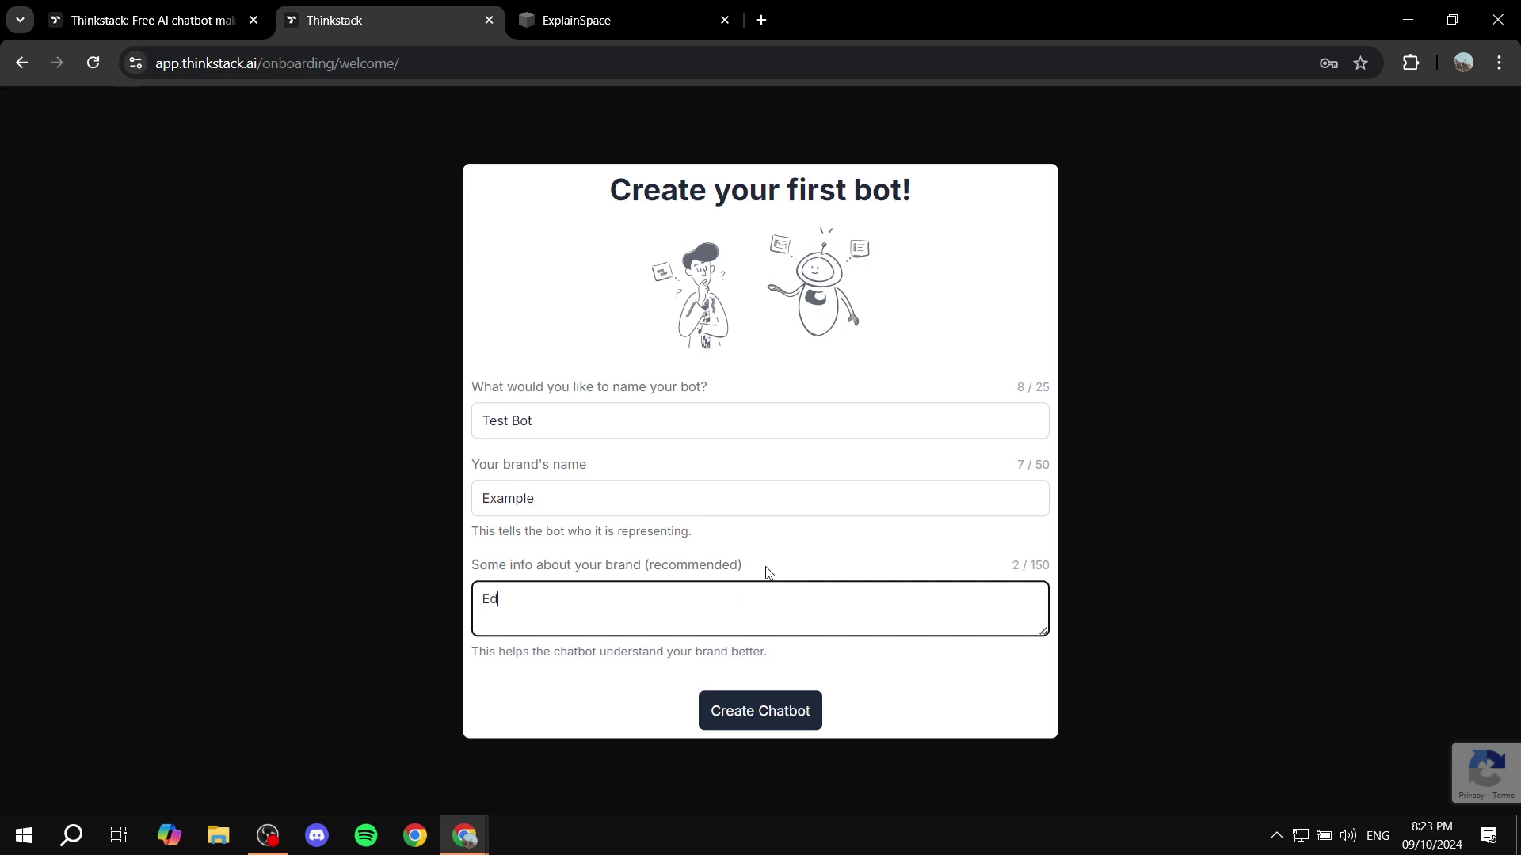
text(ucational brand)
click(843, 669)
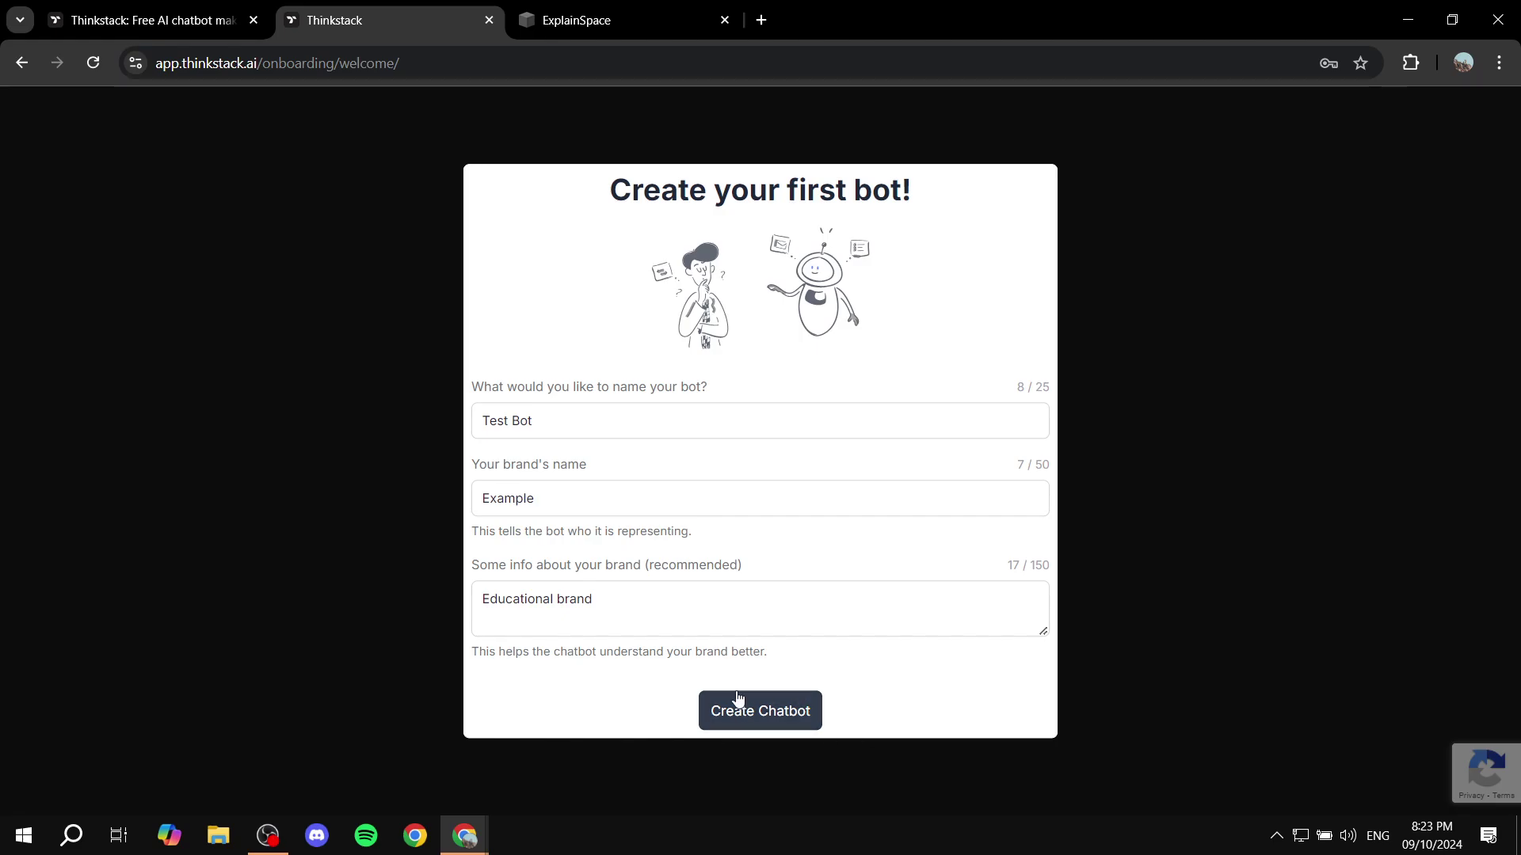
click(775, 720)
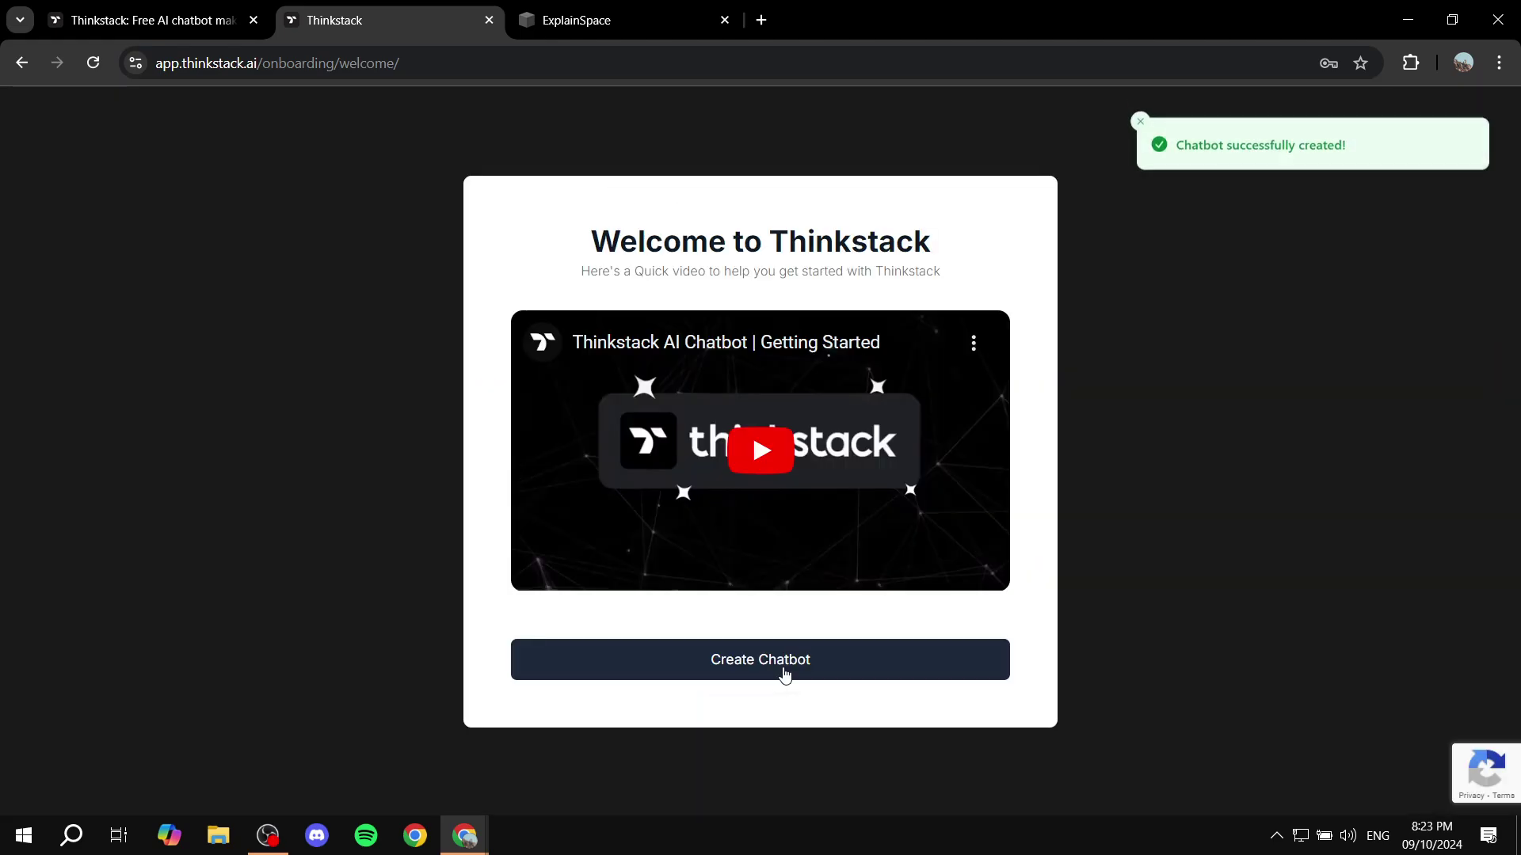
Step: Open Test Bot's Sources page and send 'Hello' in the preview chat
click(650, 669)
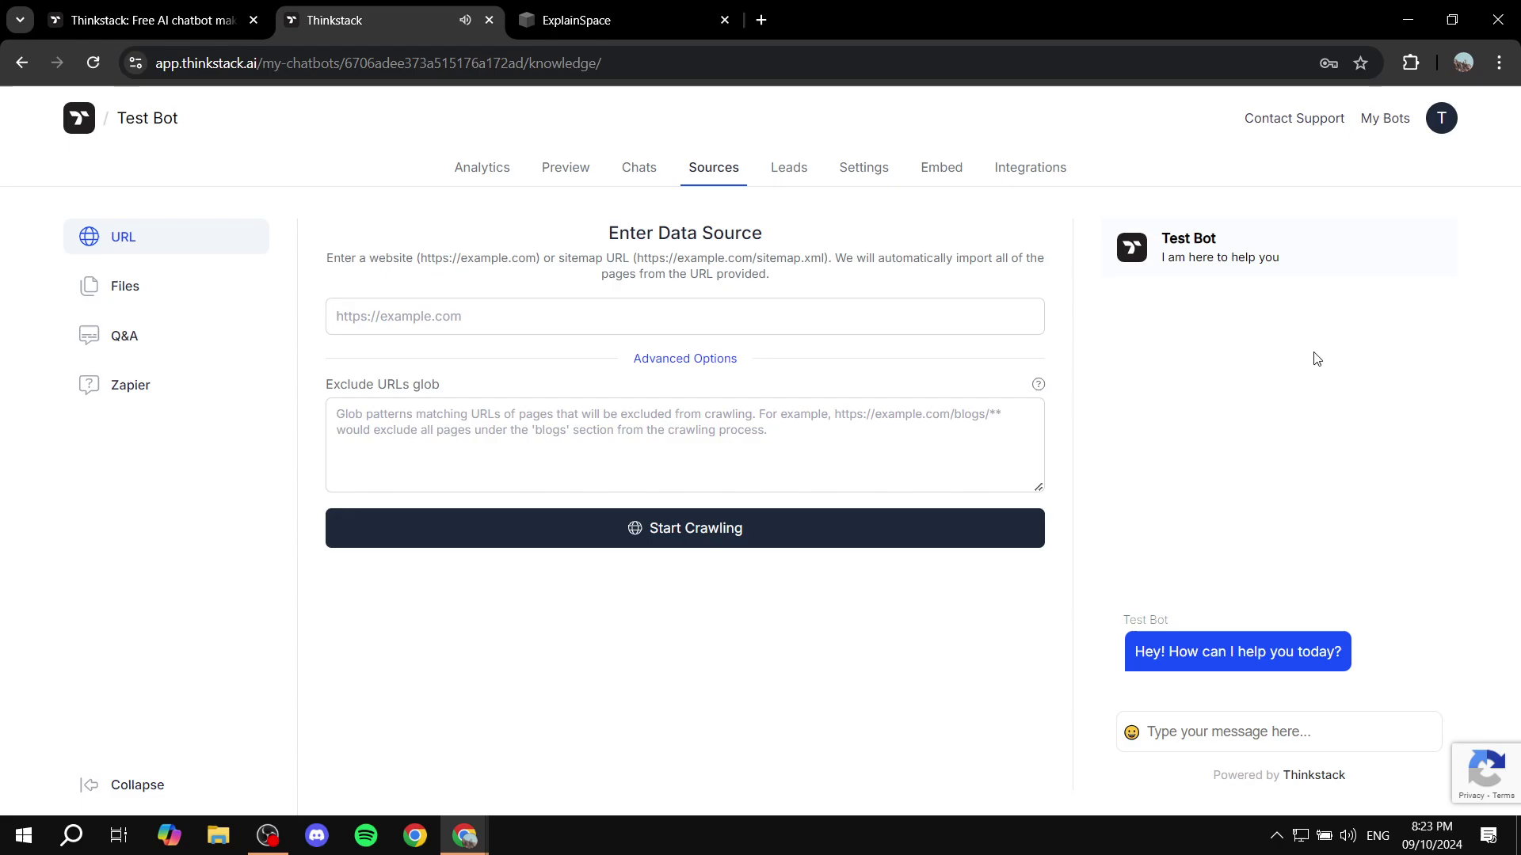
click(1234, 733)
text(Hello)
key(Return)
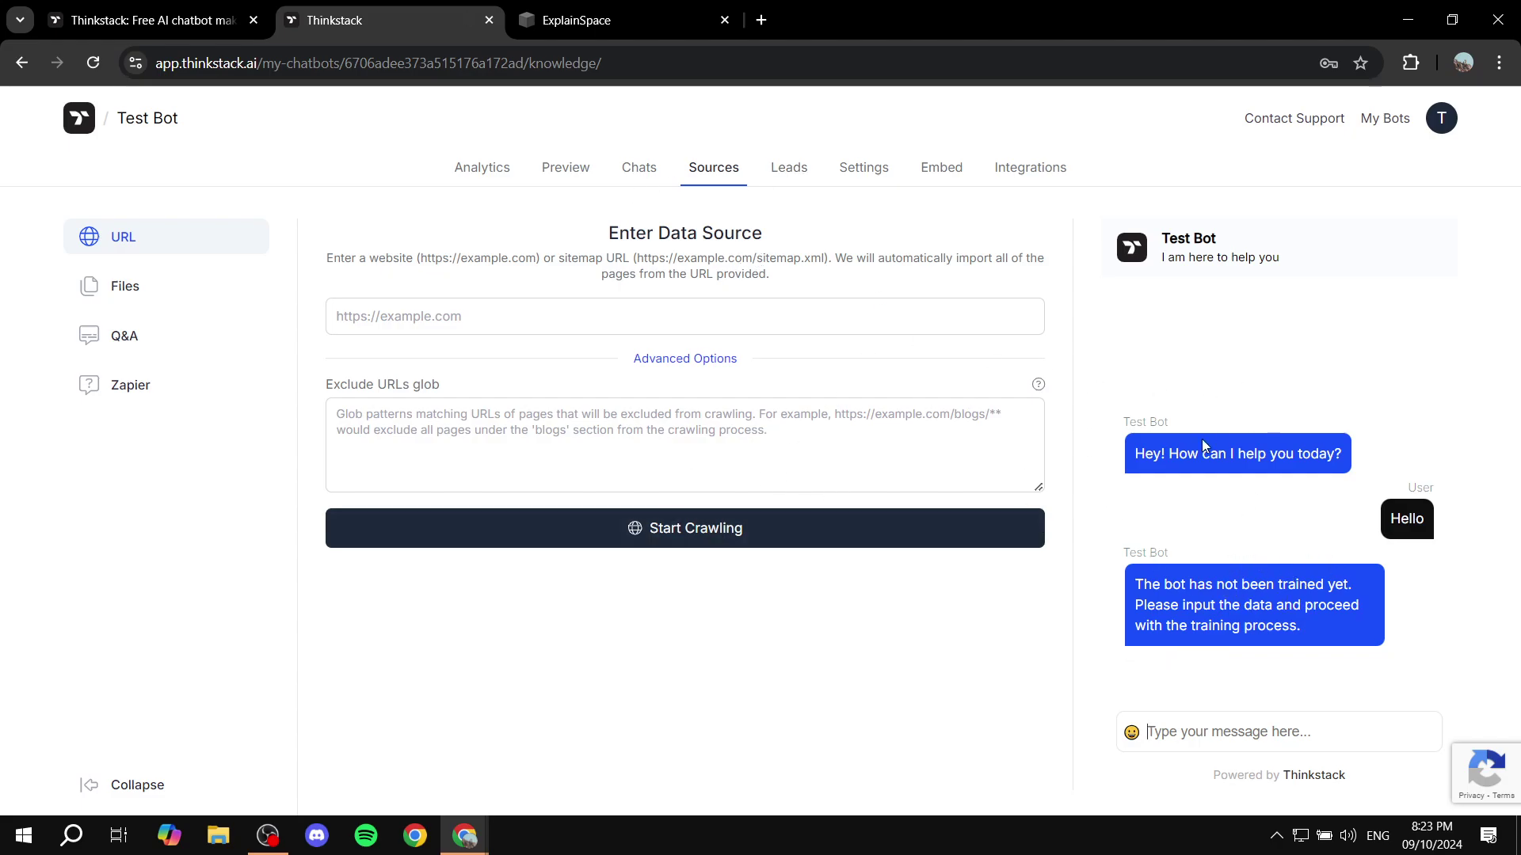
mouse_move(1168, 580)
Step: Click into the website address field, then the excluded URL patterns field
drag(619, 252, 804, 217)
click(814, 233)
click(510, 329)
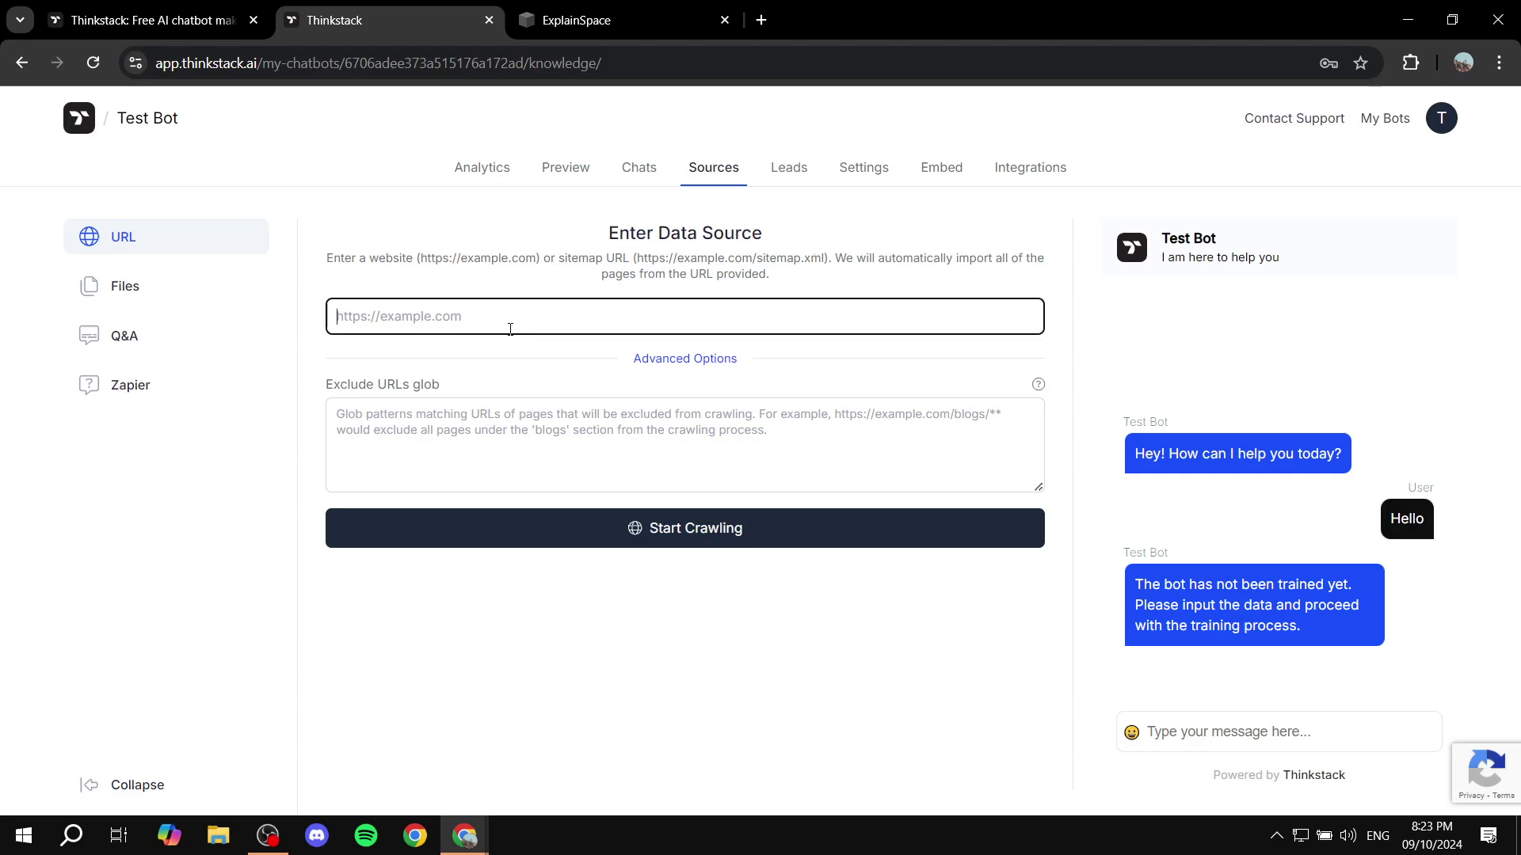
click(572, 409)
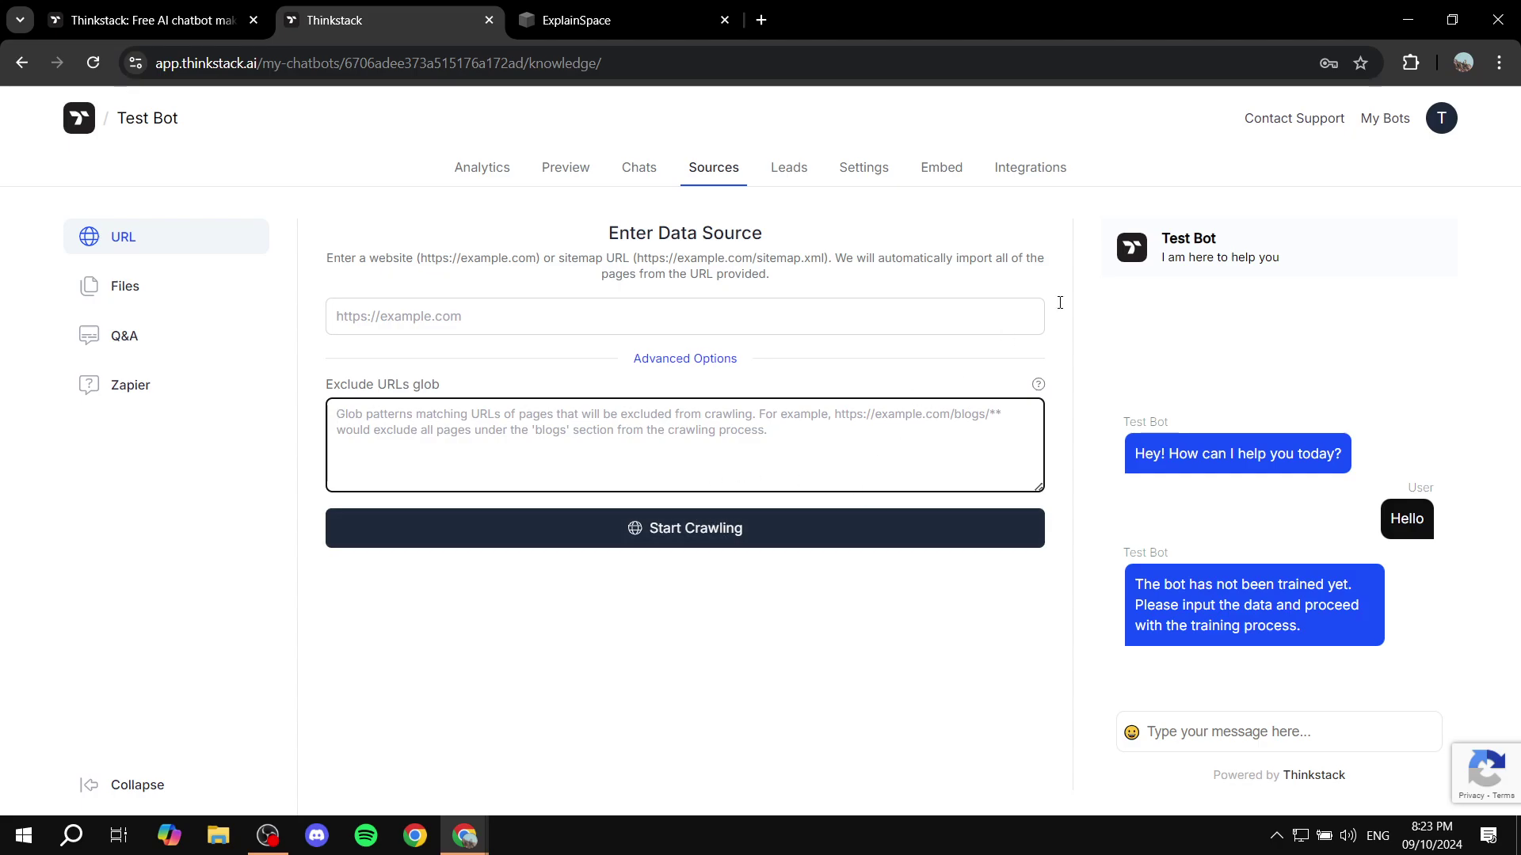
Step: Browse Test Bot's Settings, Leads and History pages
click(846, 176)
click(792, 168)
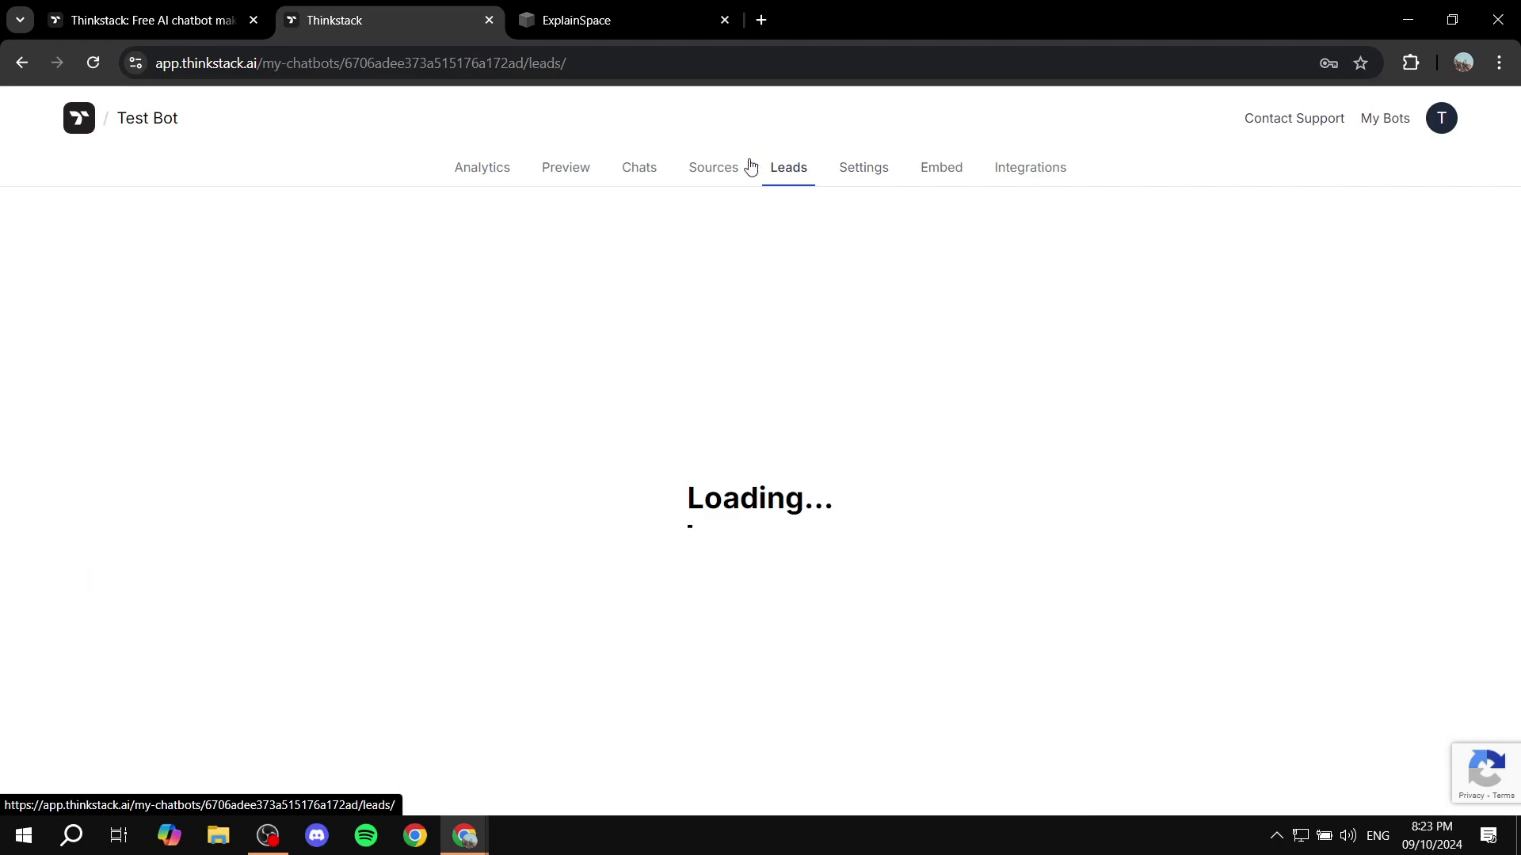
click(625, 173)
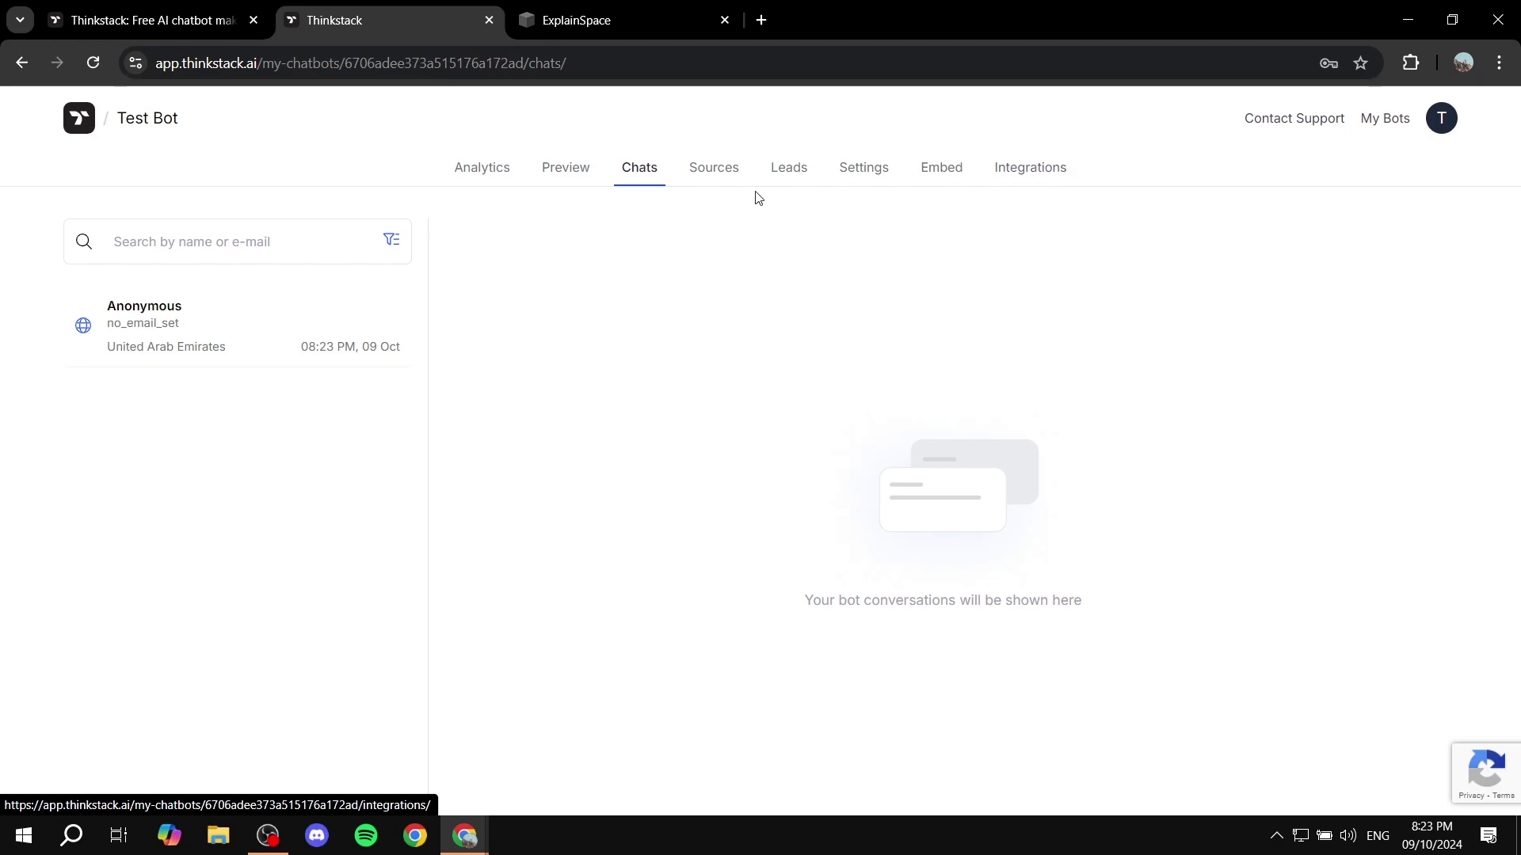
click(859, 167)
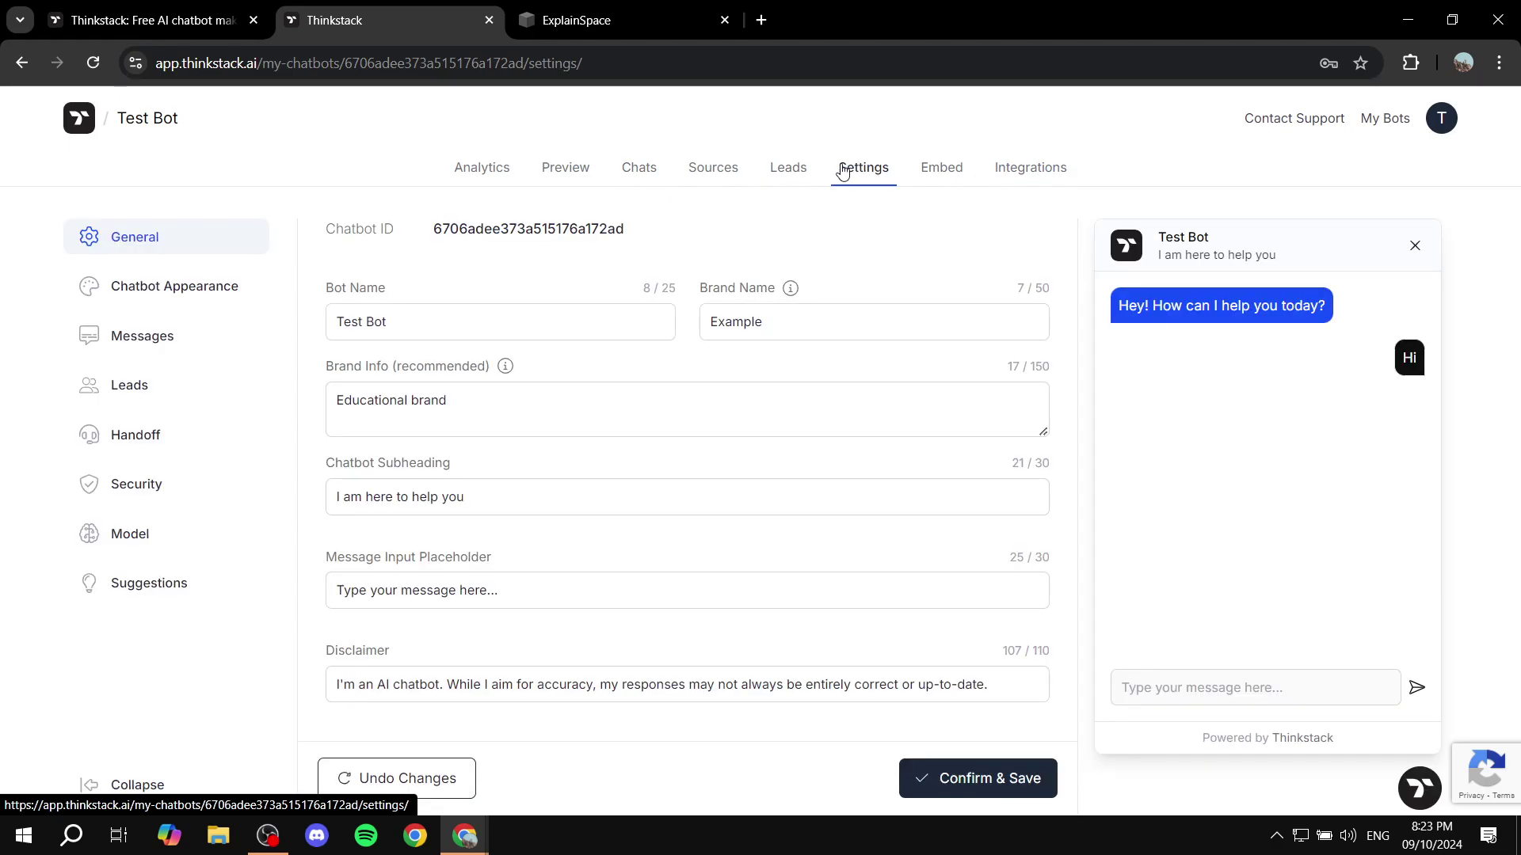
click(784, 174)
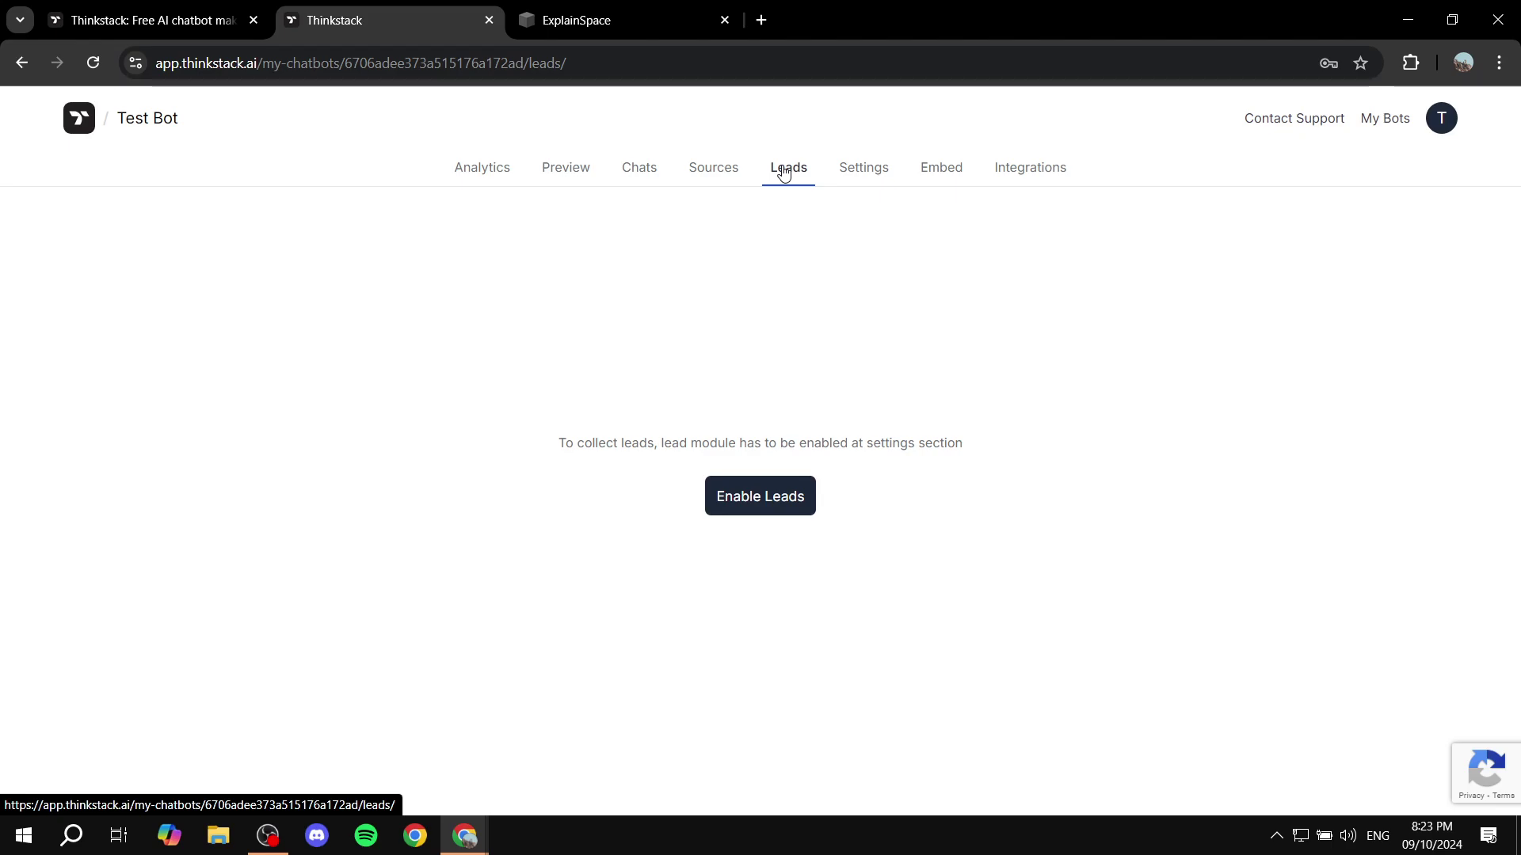
click(880, 170)
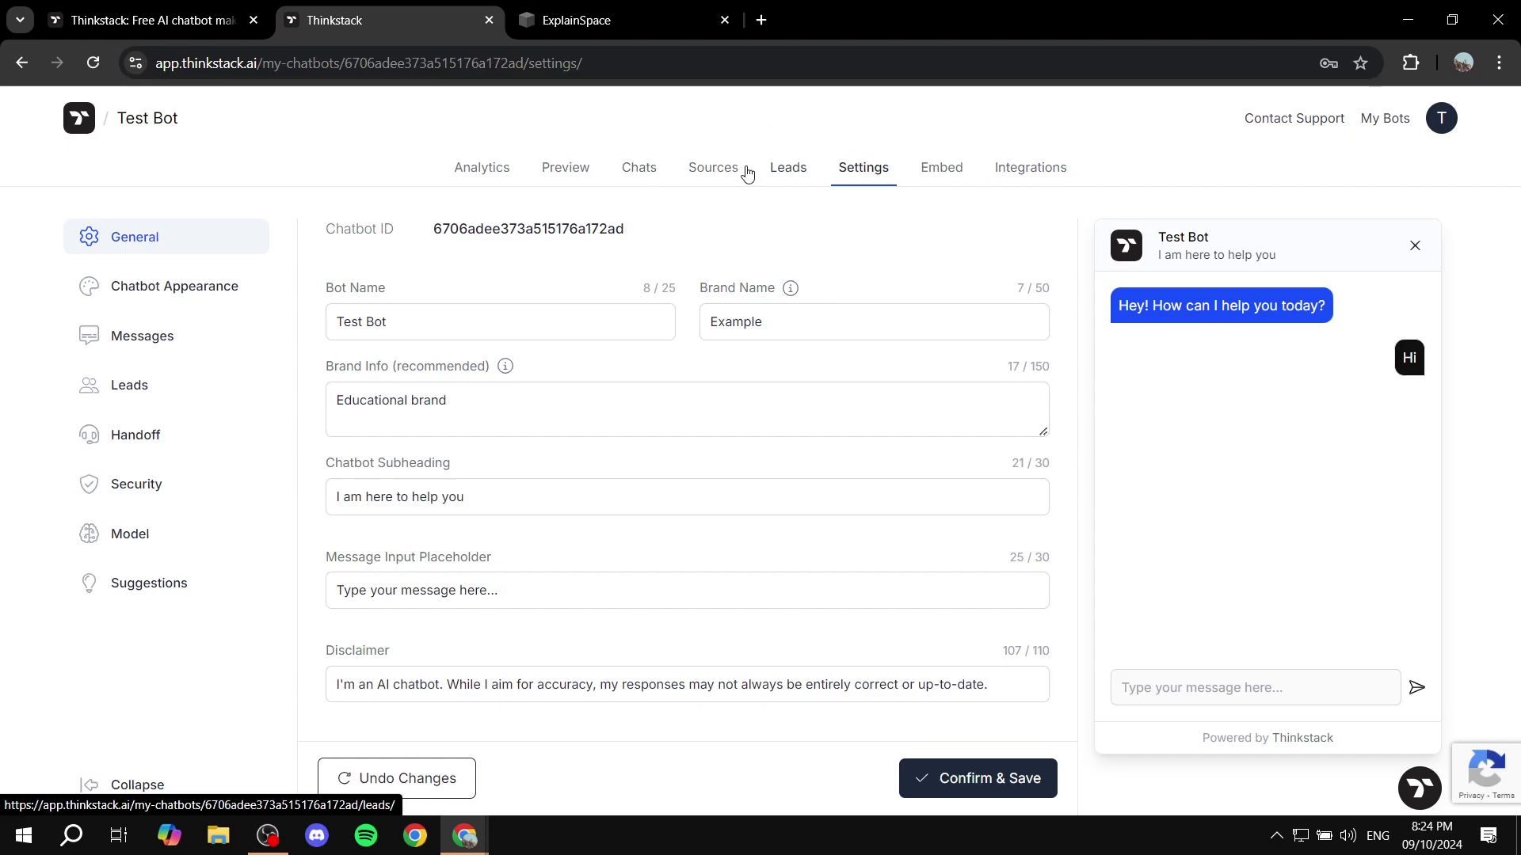
Step: Return to Test Bot's Sources page showing the Enter Data Source form
click(701, 167)
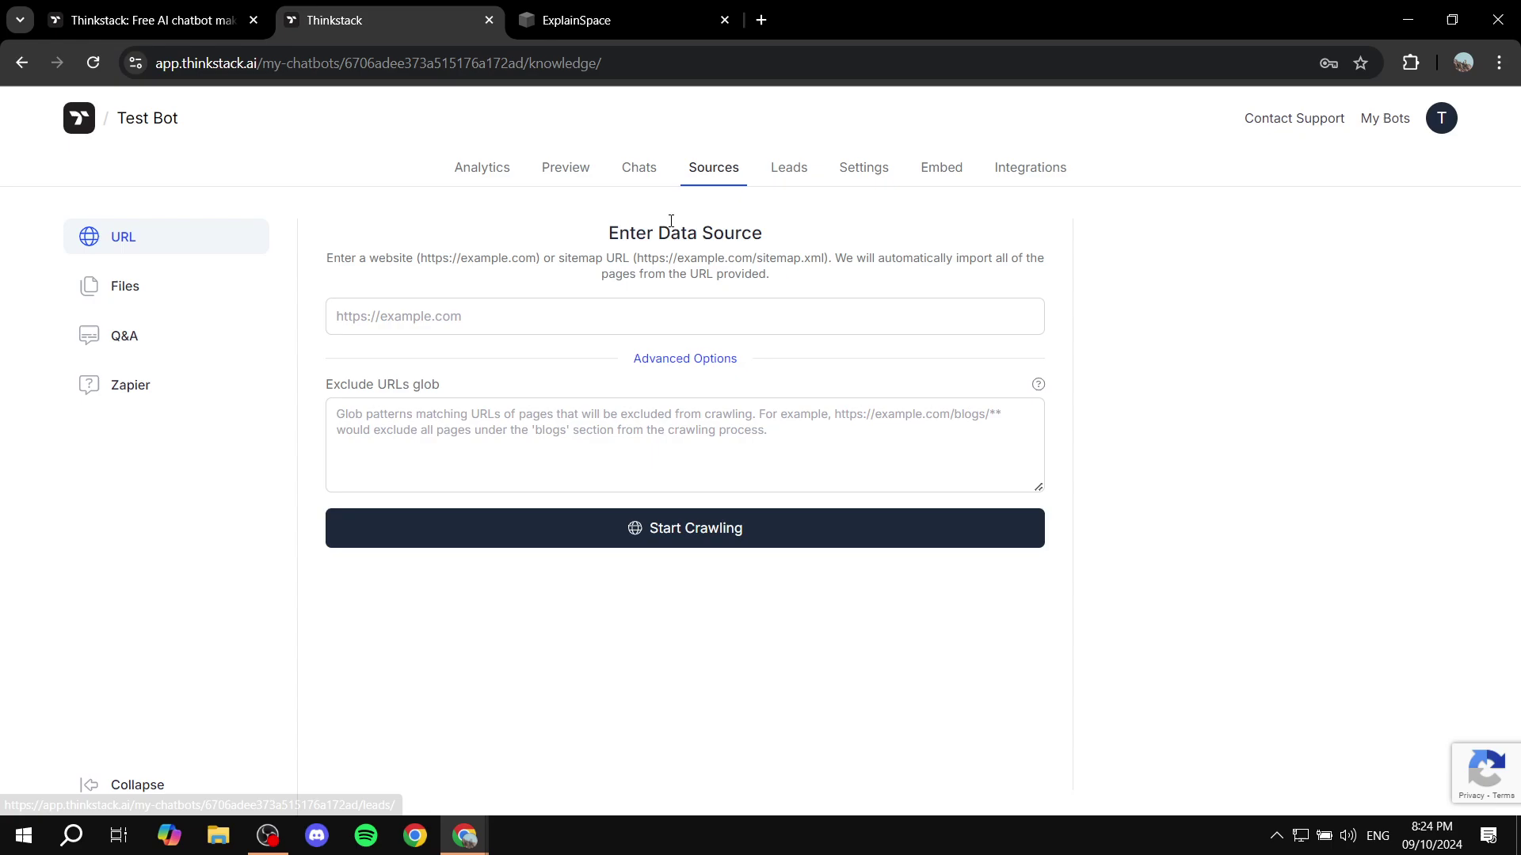
drag(597, 233, 831, 230)
click(834, 231)
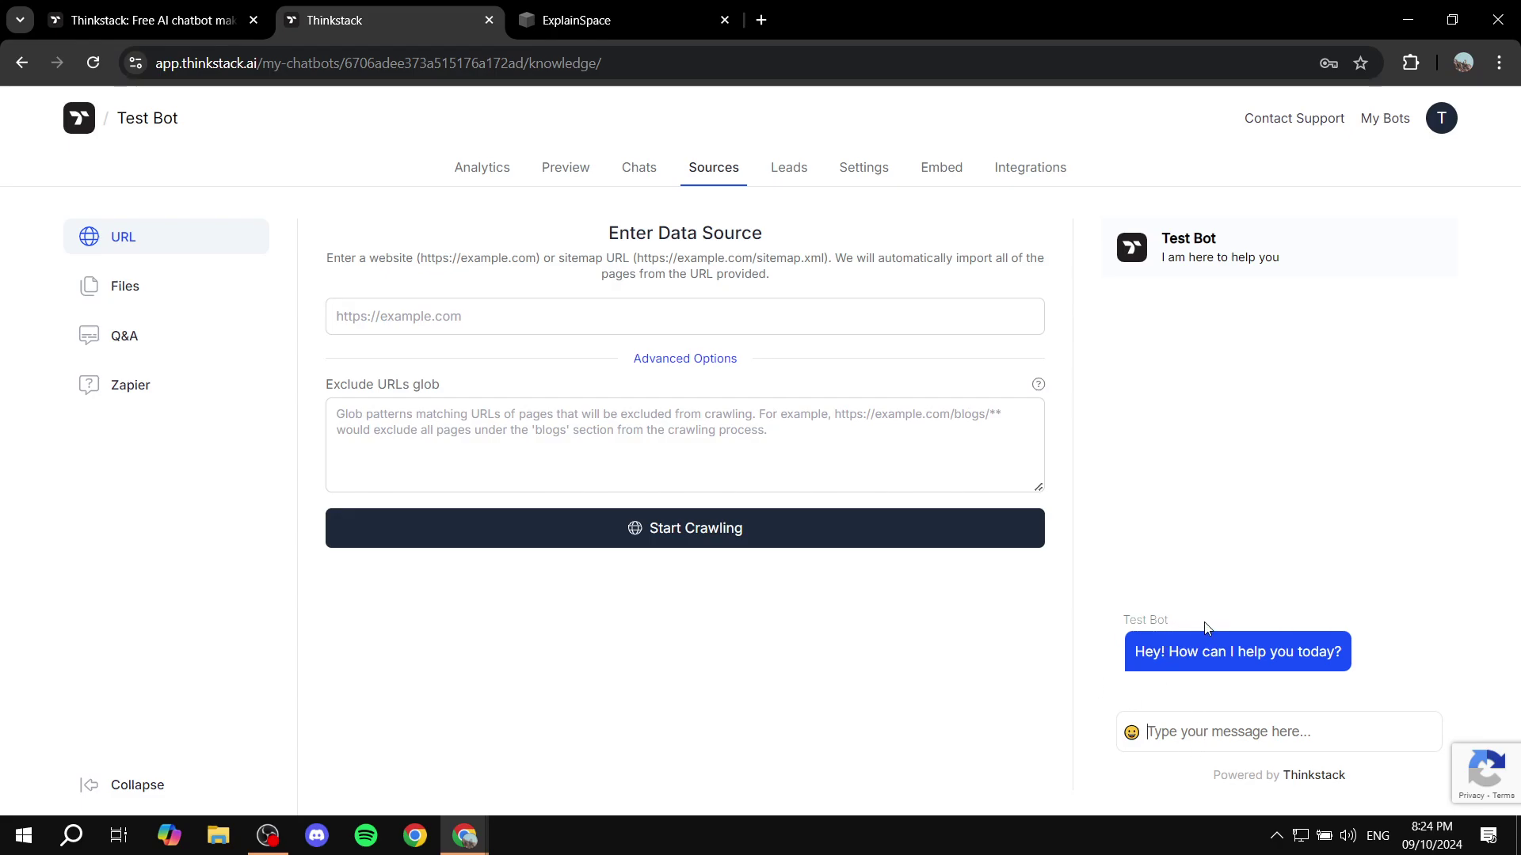
Step: Open Test Bot's Embed page and copy the 'Chat bubble on your website' script
click(941, 170)
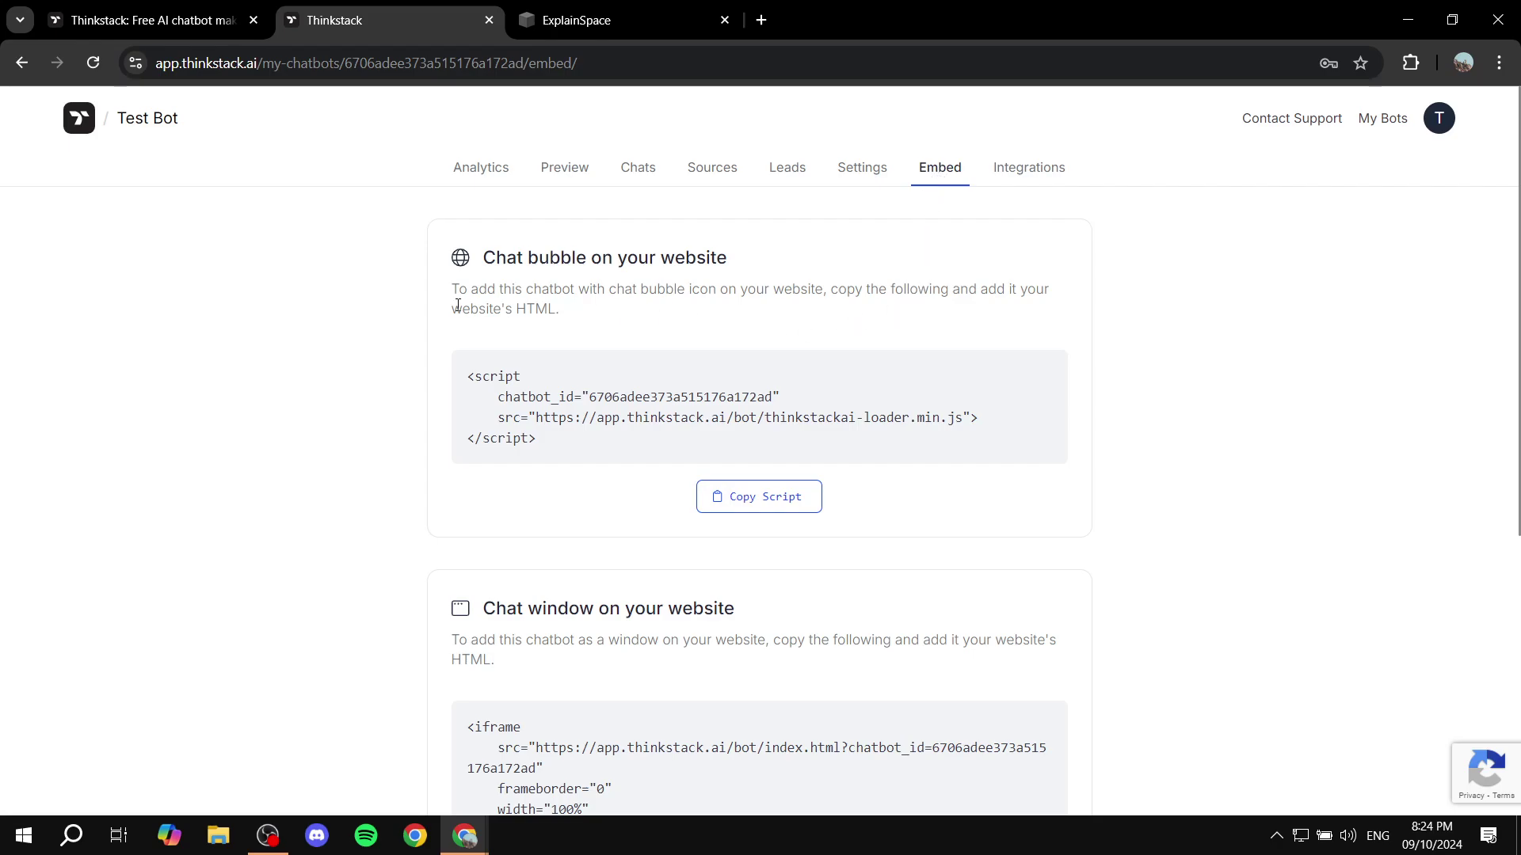
drag(484, 265, 727, 258)
click(900, 261)
scroll(760, 356, down, 3)
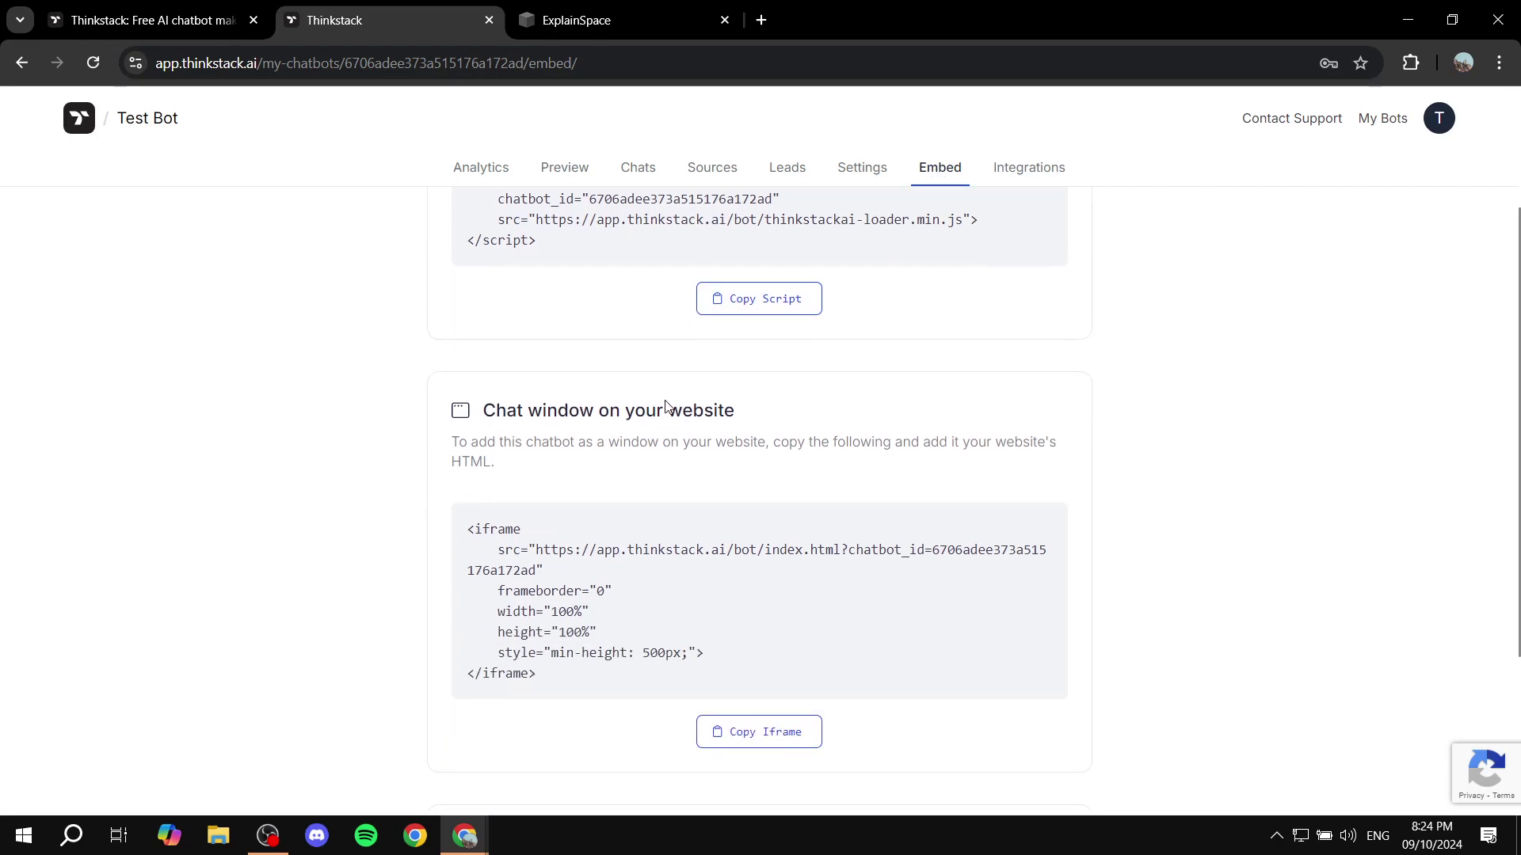
scroll(494, 412, up, 3)
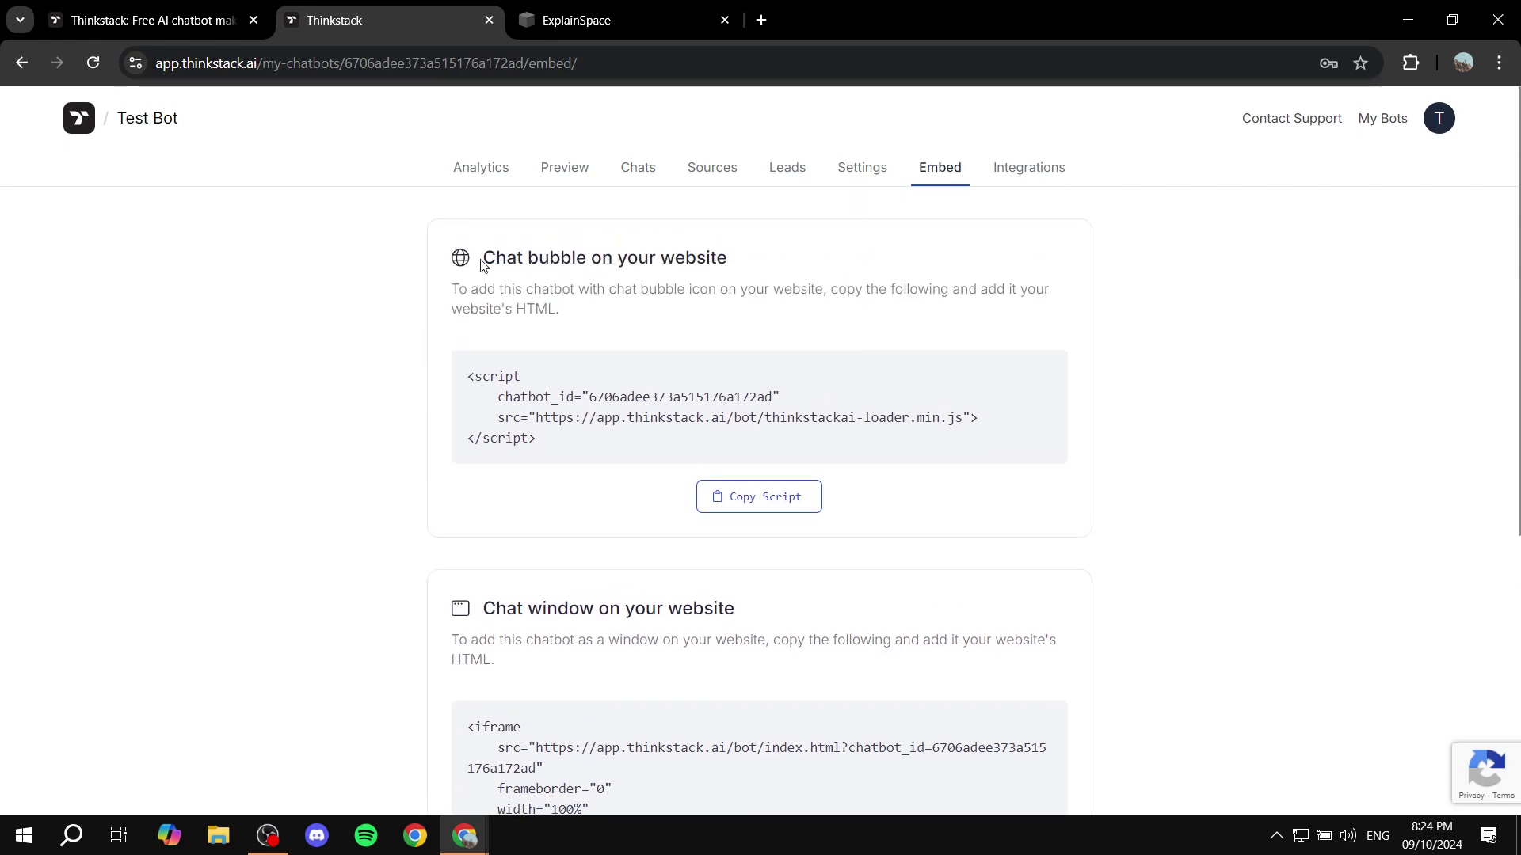
drag(483, 265, 750, 265)
click(820, 229)
click(774, 500)
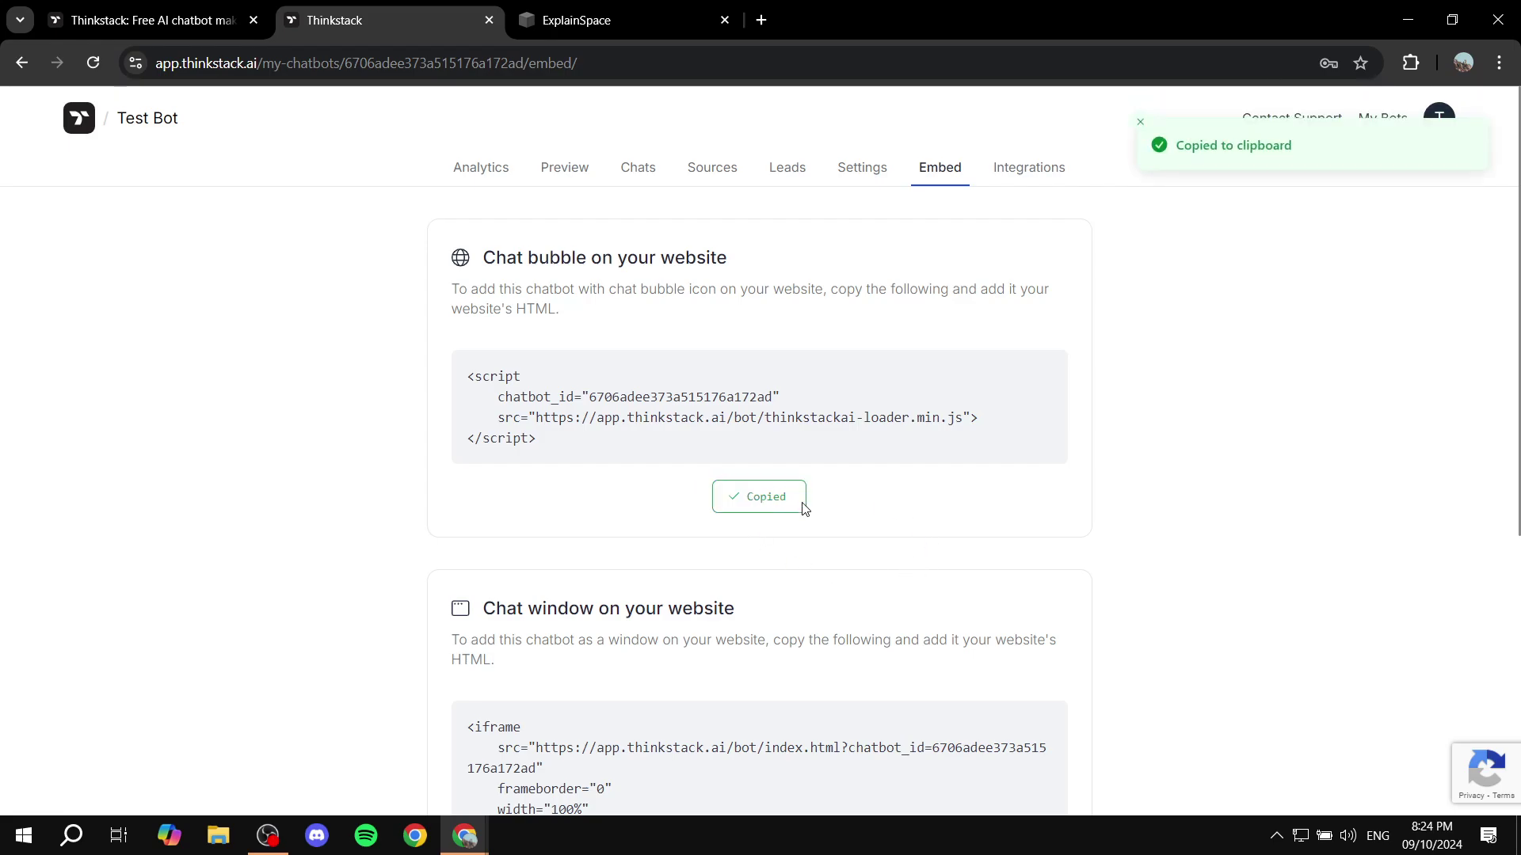
Step: Insert a Code block on the ExplainSpace home page and open its editor
click(632, 7)
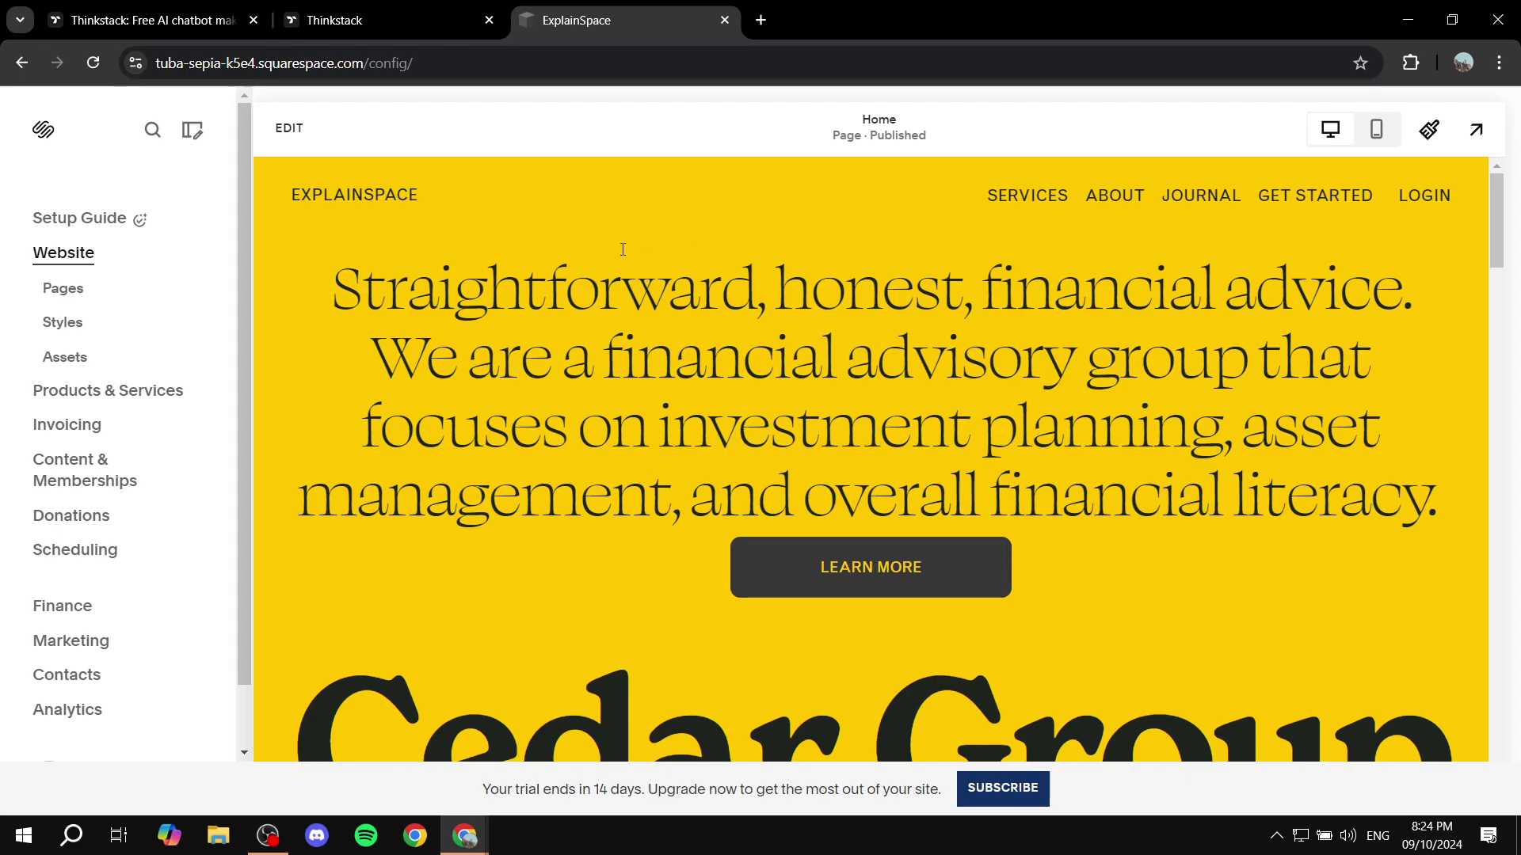
click(290, 131)
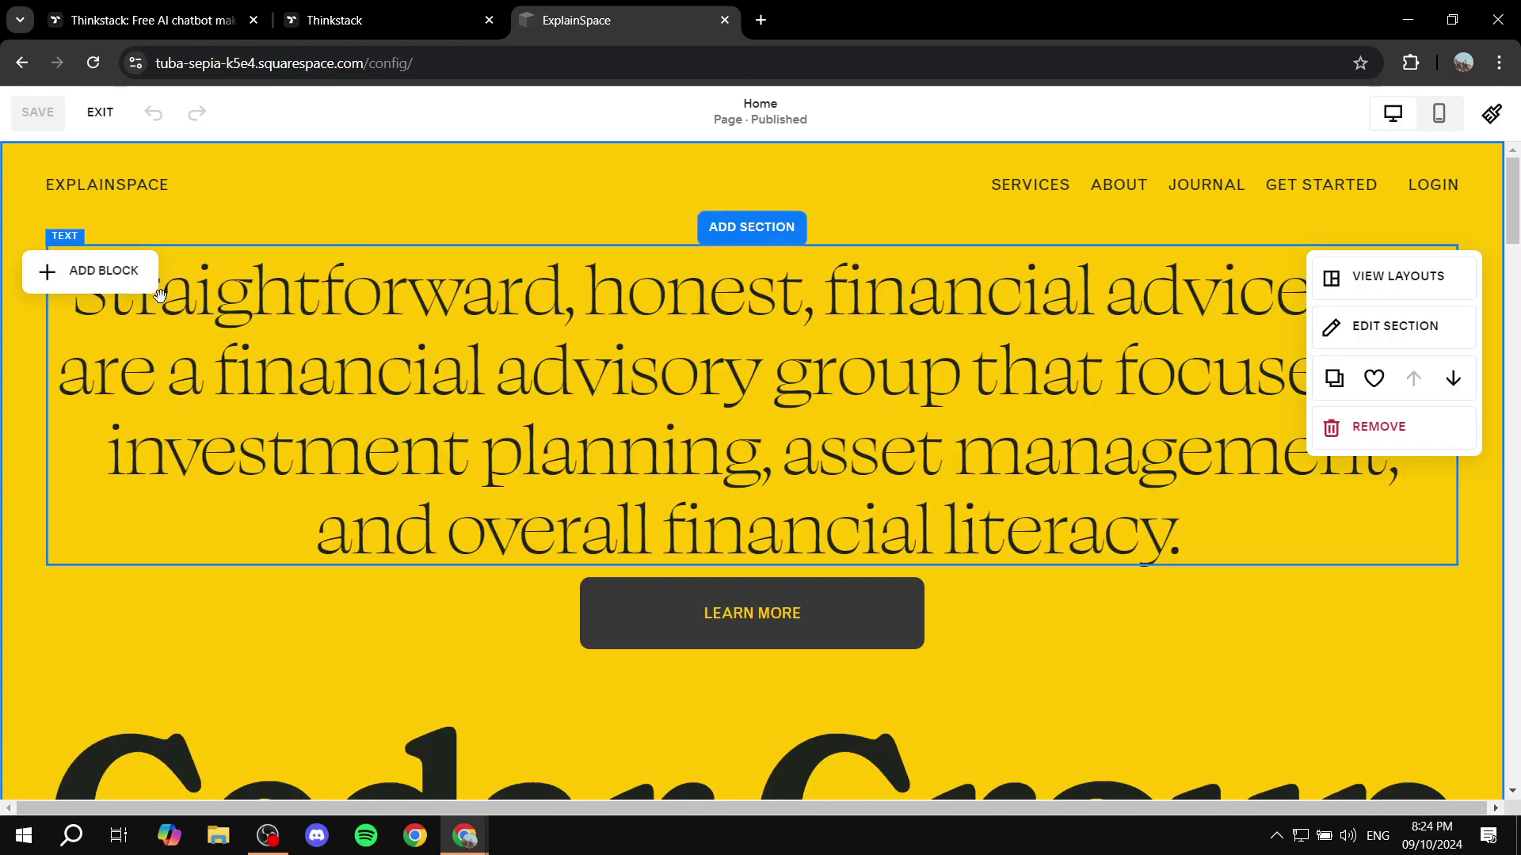
click(111, 271)
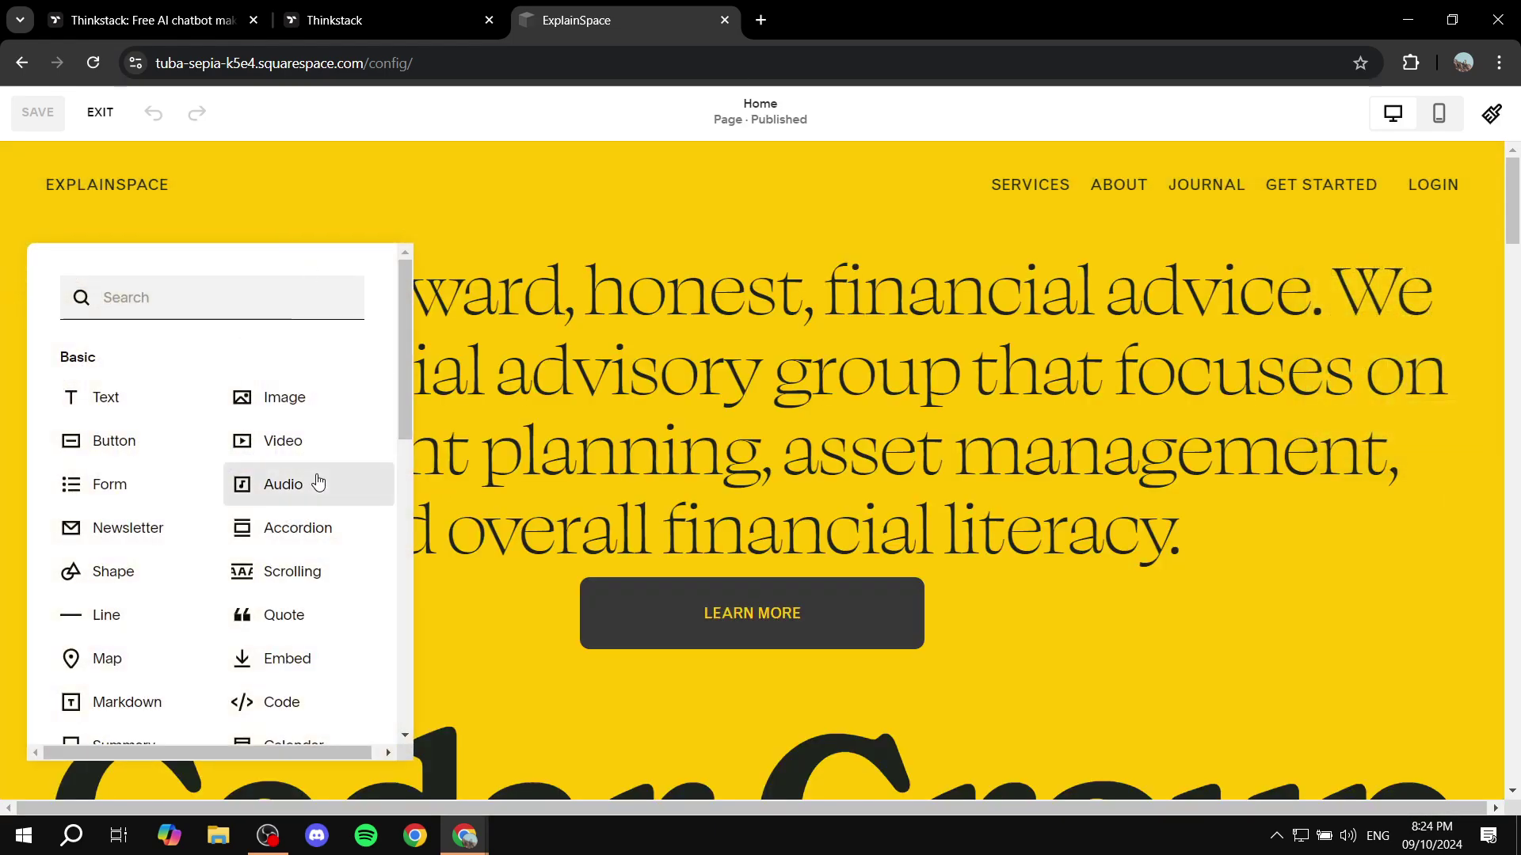
click(291, 717)
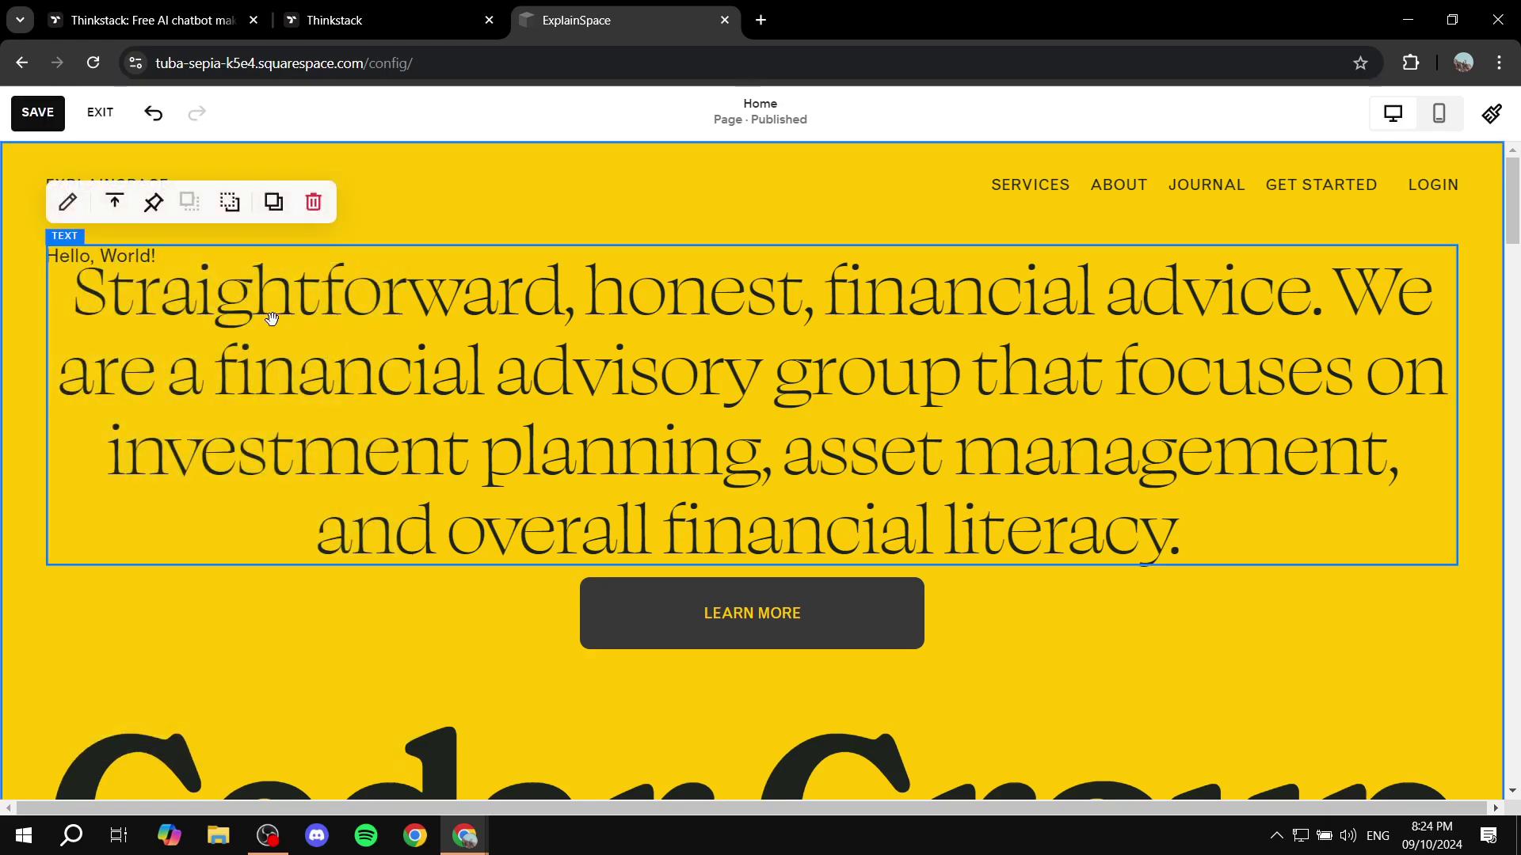
click(136, 296)
double_click(144, 291)
Step: Replace the sample Hello, World! code with the pasted chat bubble script and save
click(595, 392)
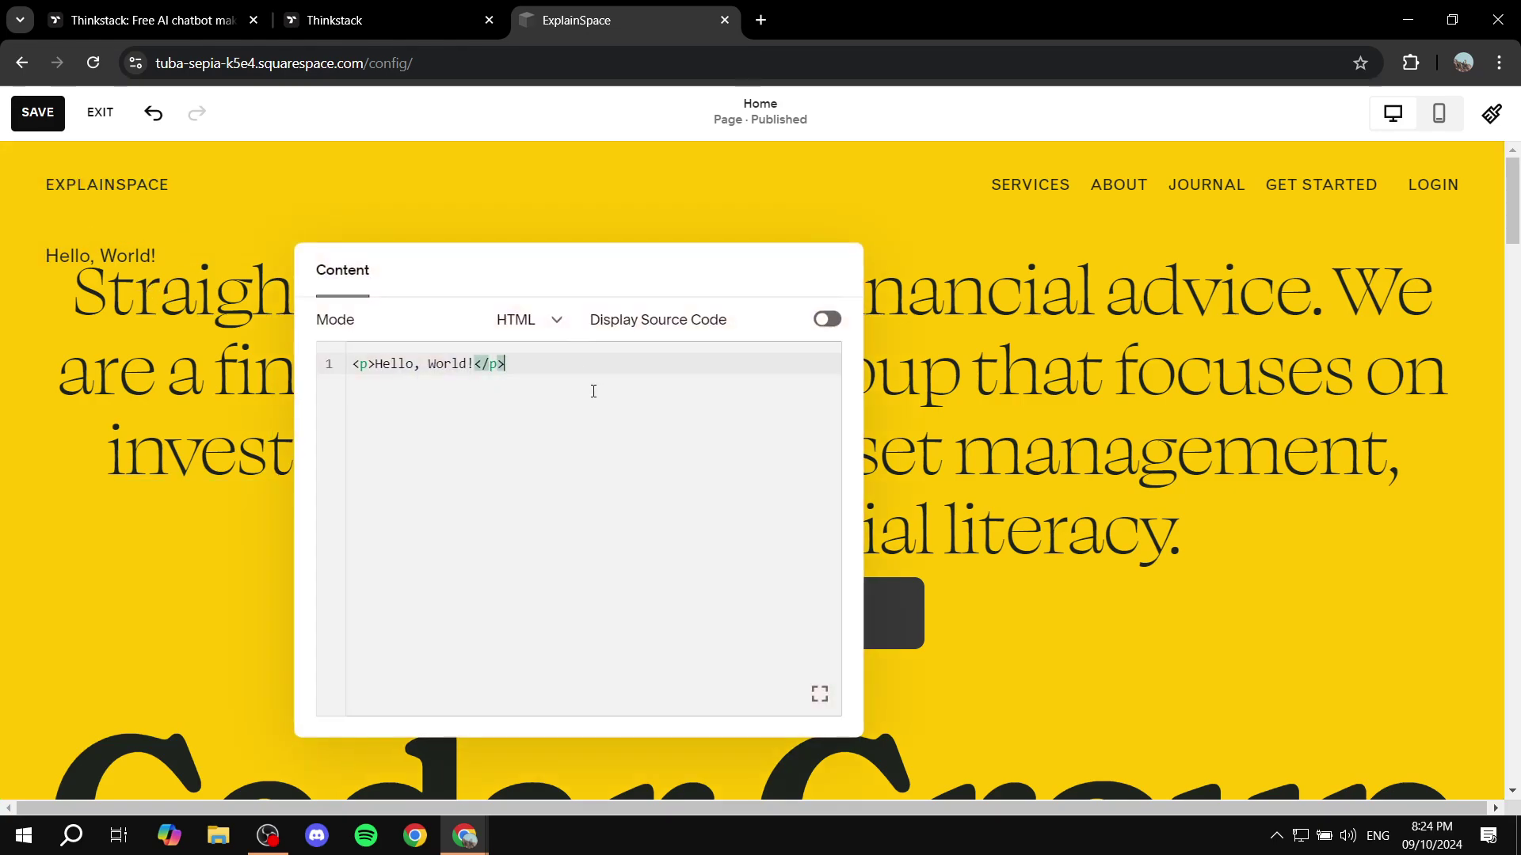
drag(495, 366, 390, 362)
click(364, 377)
key(BackSpace)
key(BackSpace)
key(BackSpace)
key(BackSpace)
key(BackSpace)
key(BackSpace)
key(BackSpace)
key(BackSpace)
key(BackSpace)
key(BackSpace)
key(BackSpace)
key(BackSpace)
key(BackSpace)
key(BackSpace)
key(BackSpace)
key(BackSpace)
key(BackSpace)
key(BackSpace)
key(BackSpace)
key(BackSpace)
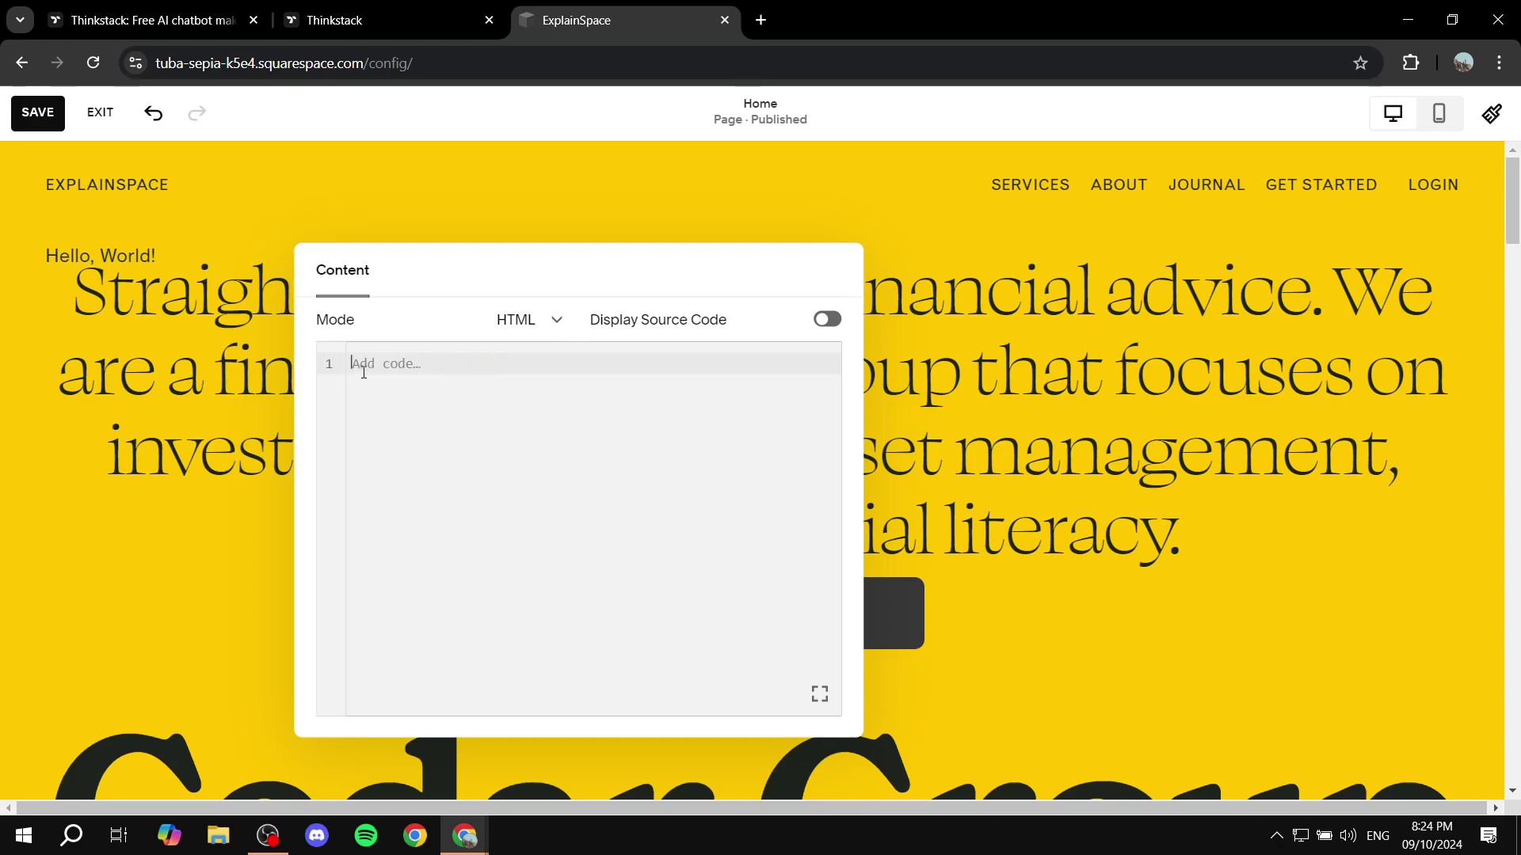
key(ctrl+v)
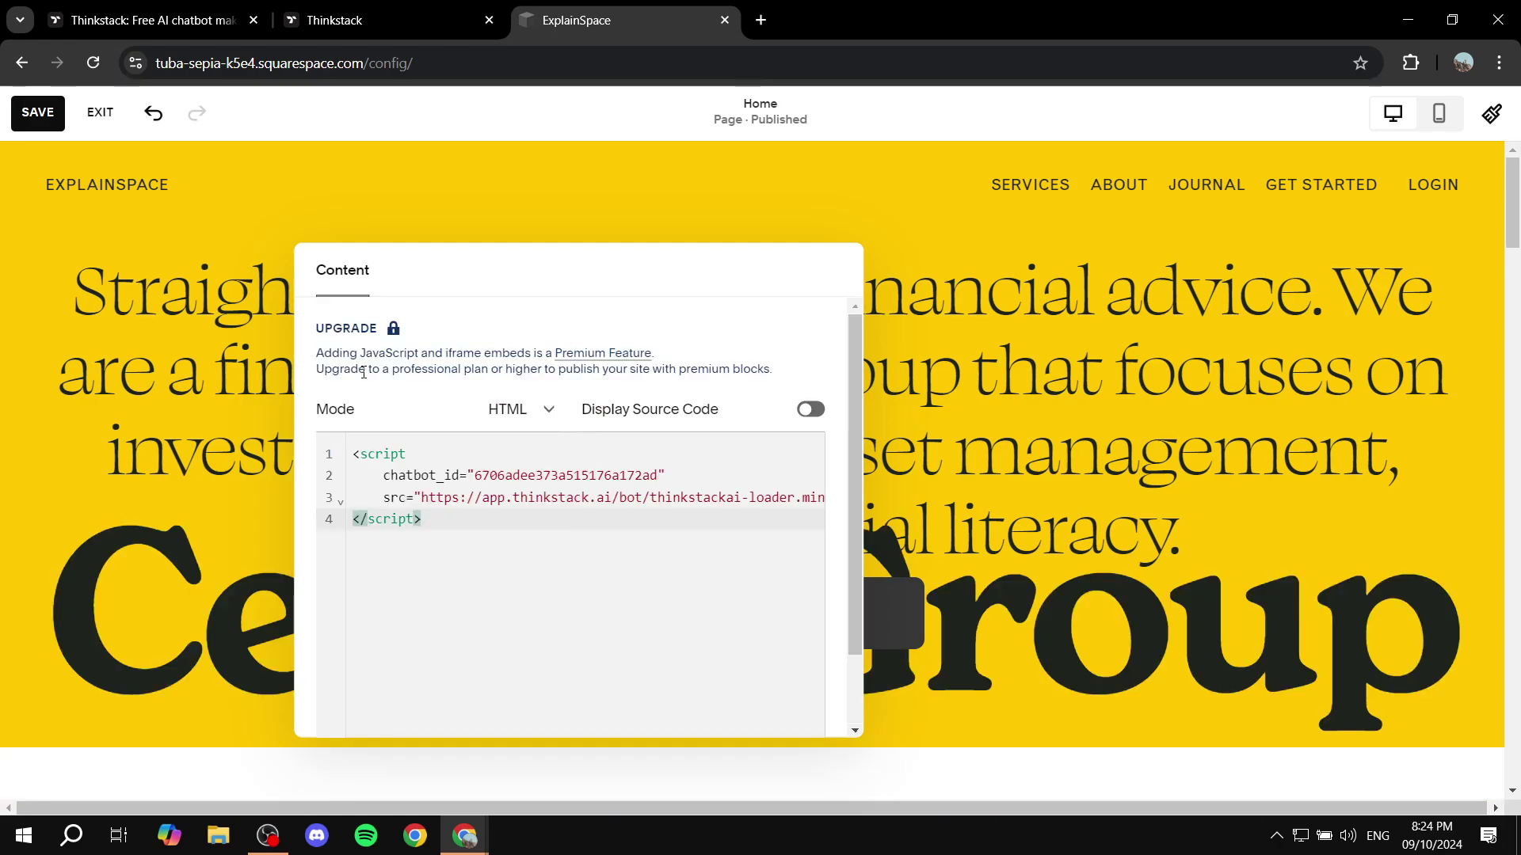
click(961, 316)
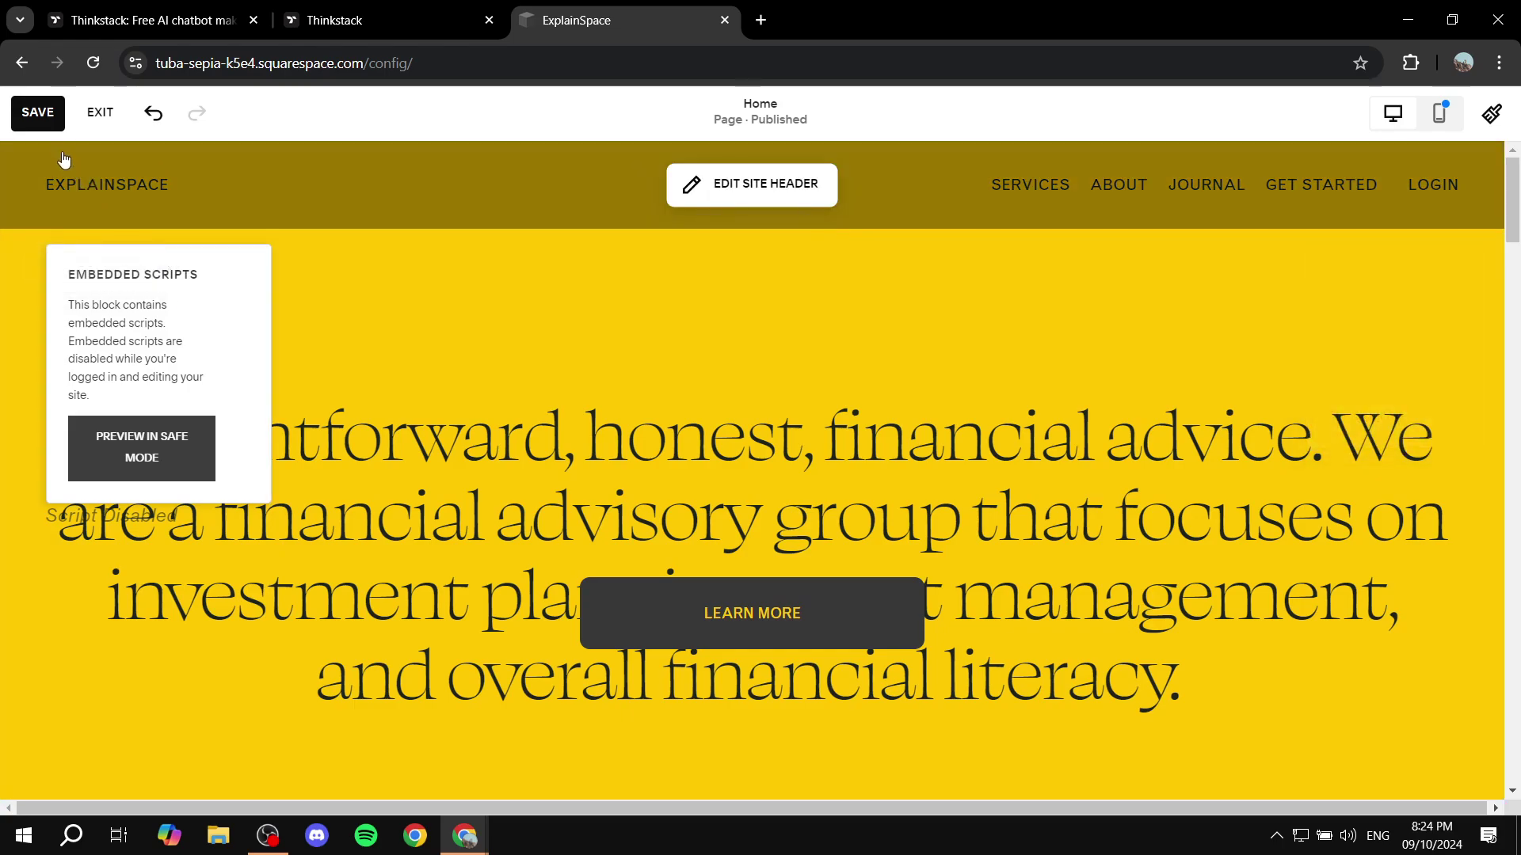
click(50, 115)
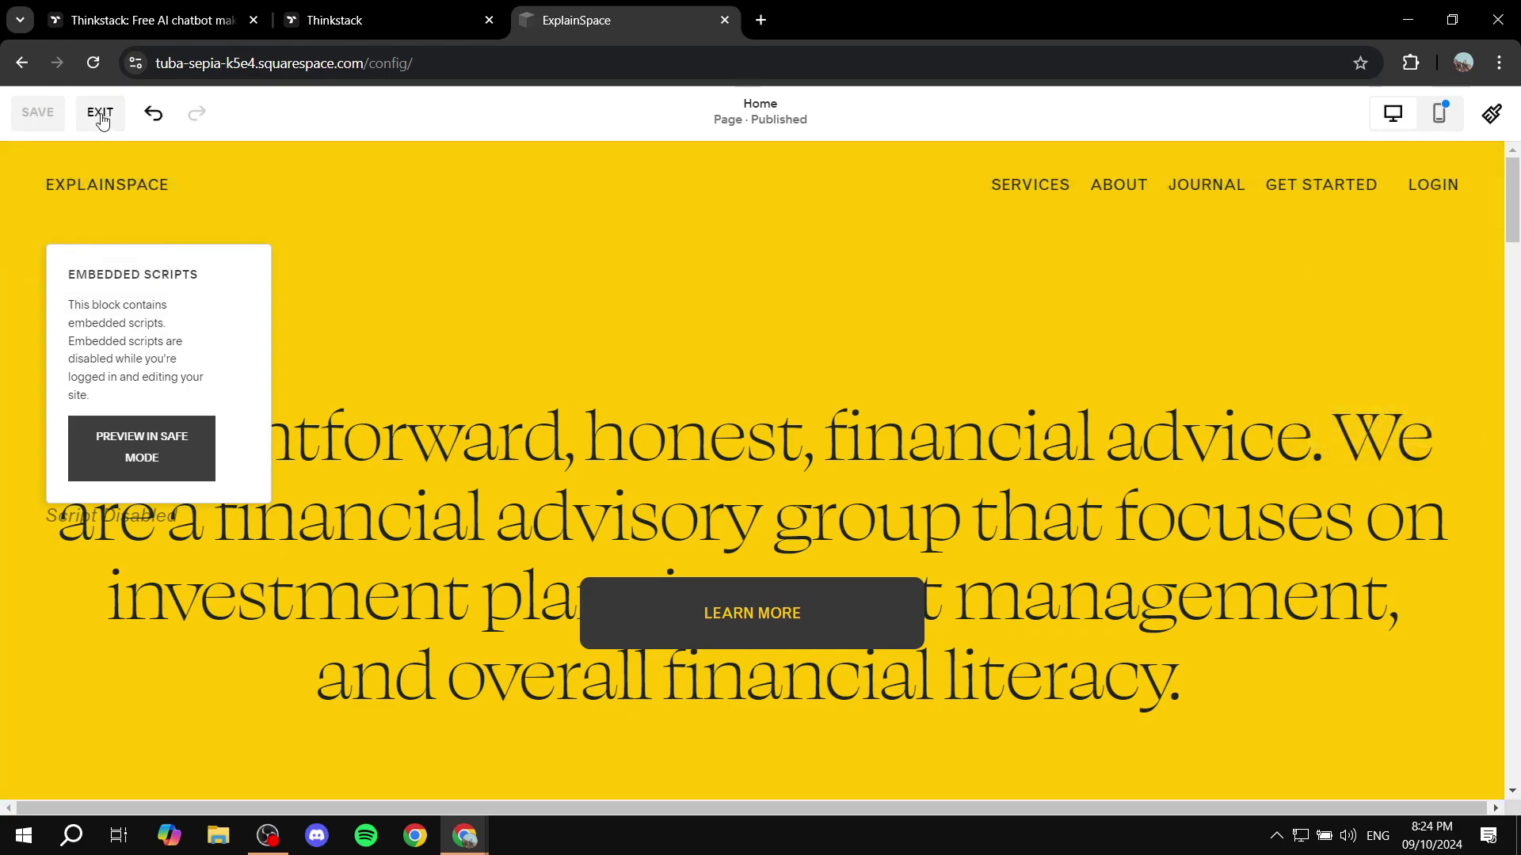
Step: Reload the page via EXIT and EDIT, send Hello through the chat bubble, then close it
click(100, 111)
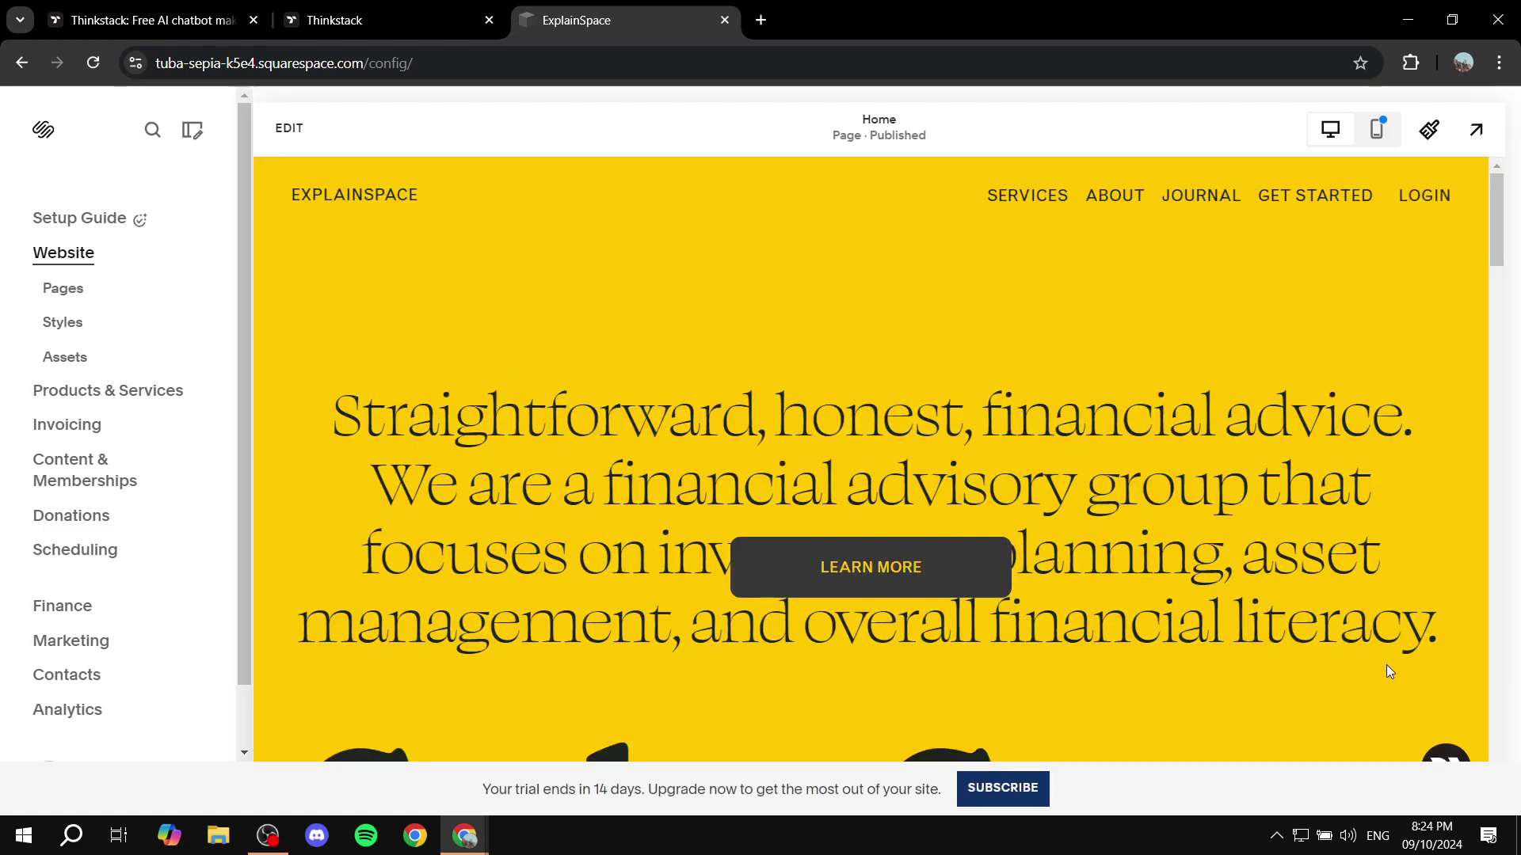
click(292, 129)
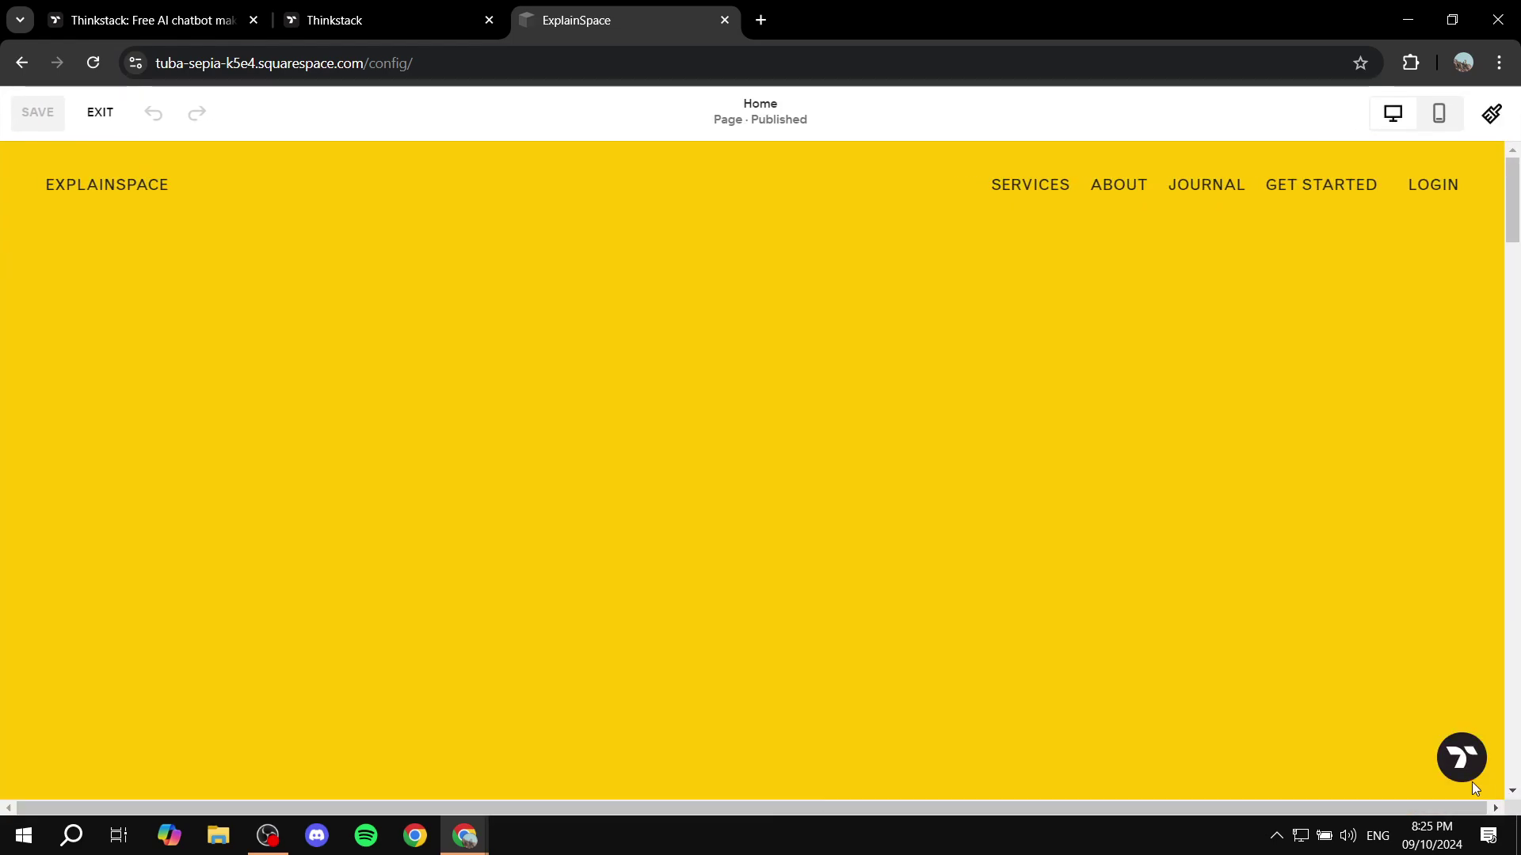
click(1465, 769)
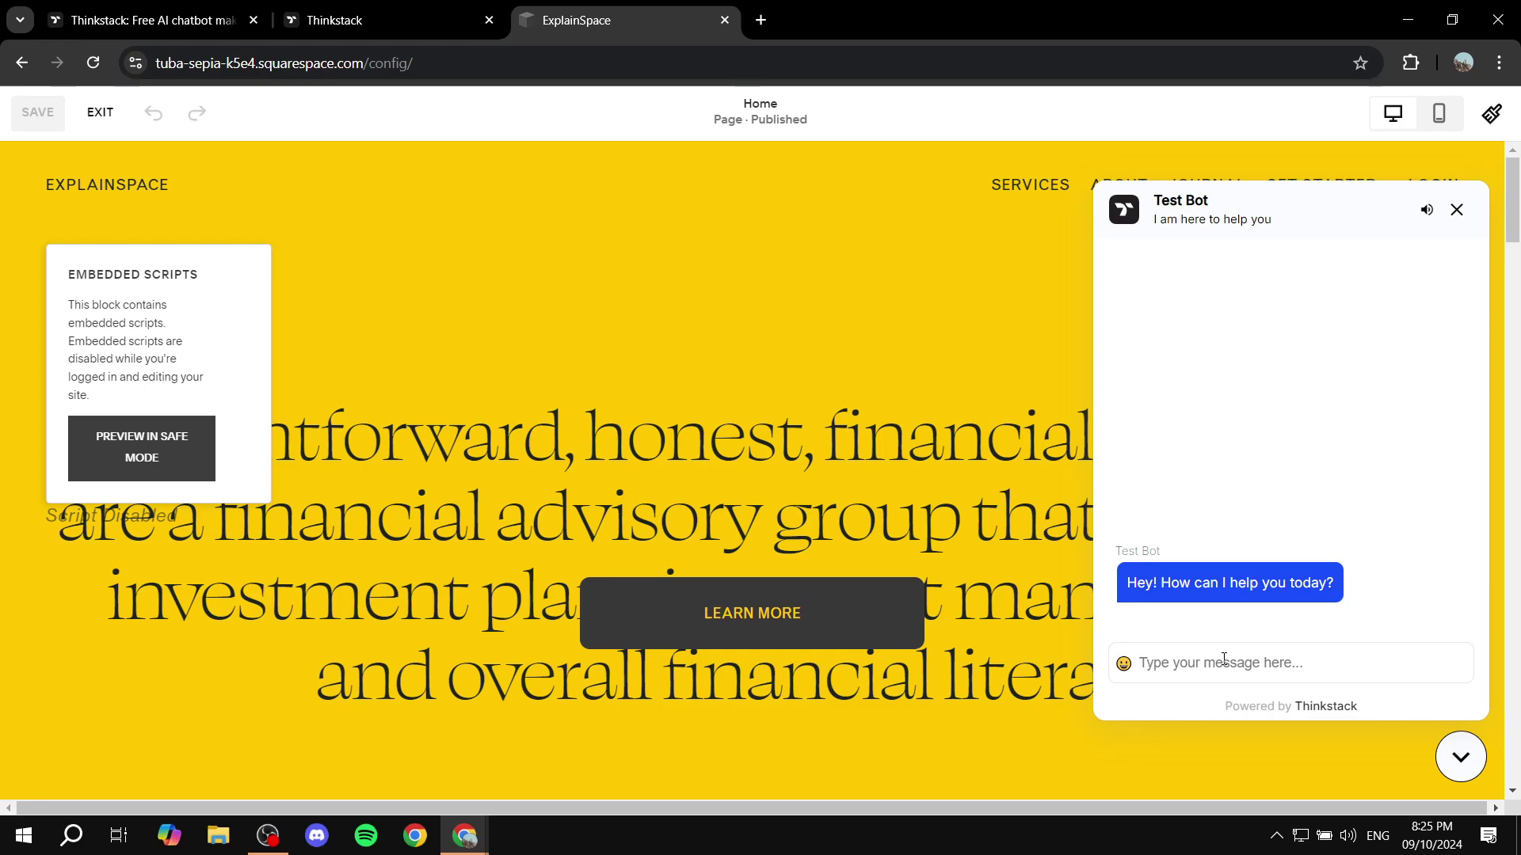
text(Hello)
key(Return)
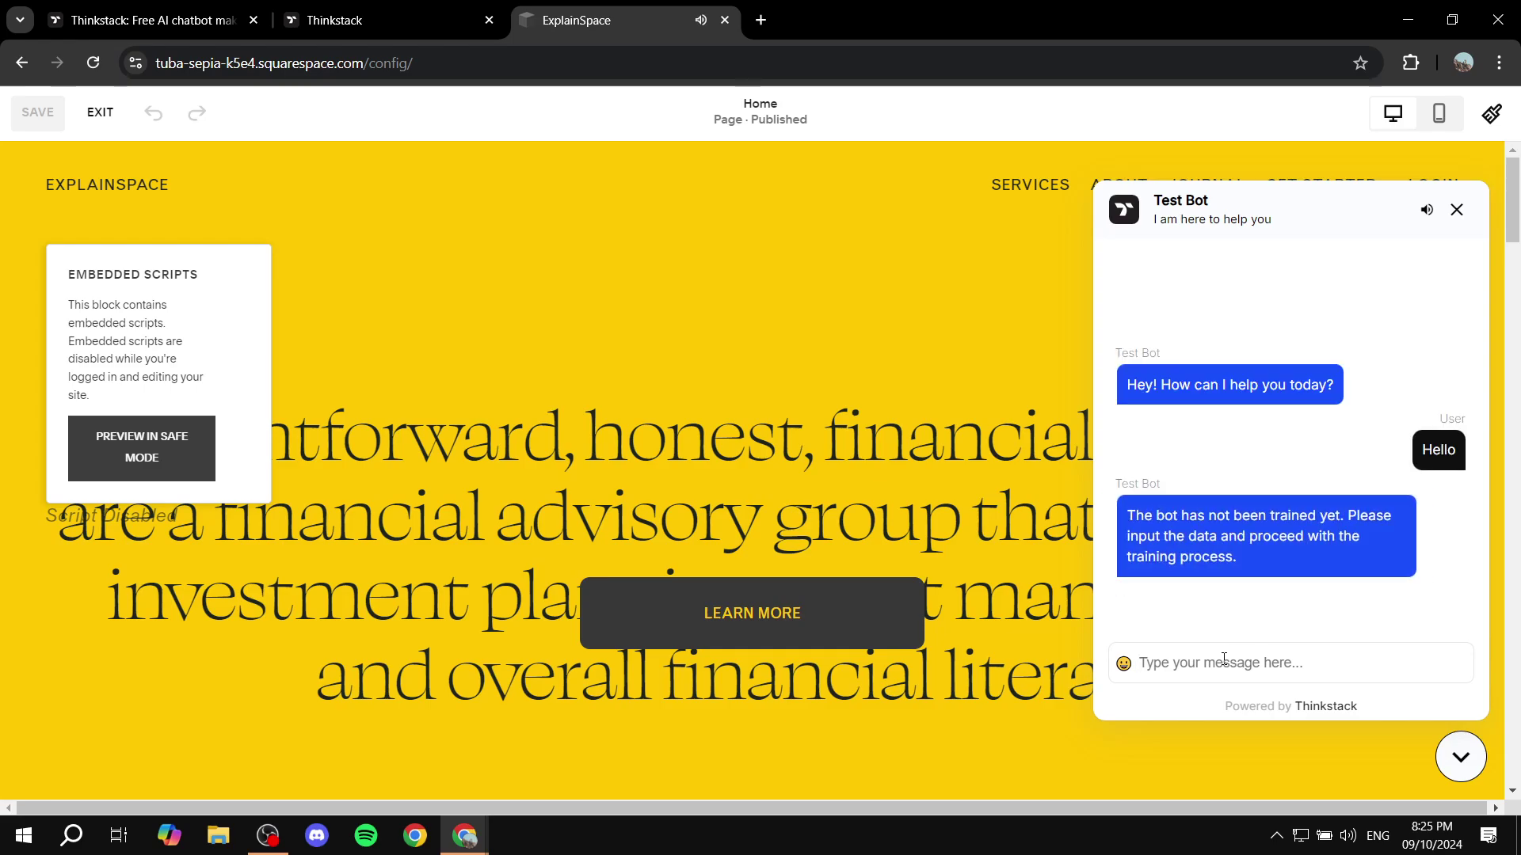
mouse_move(1212, 593)
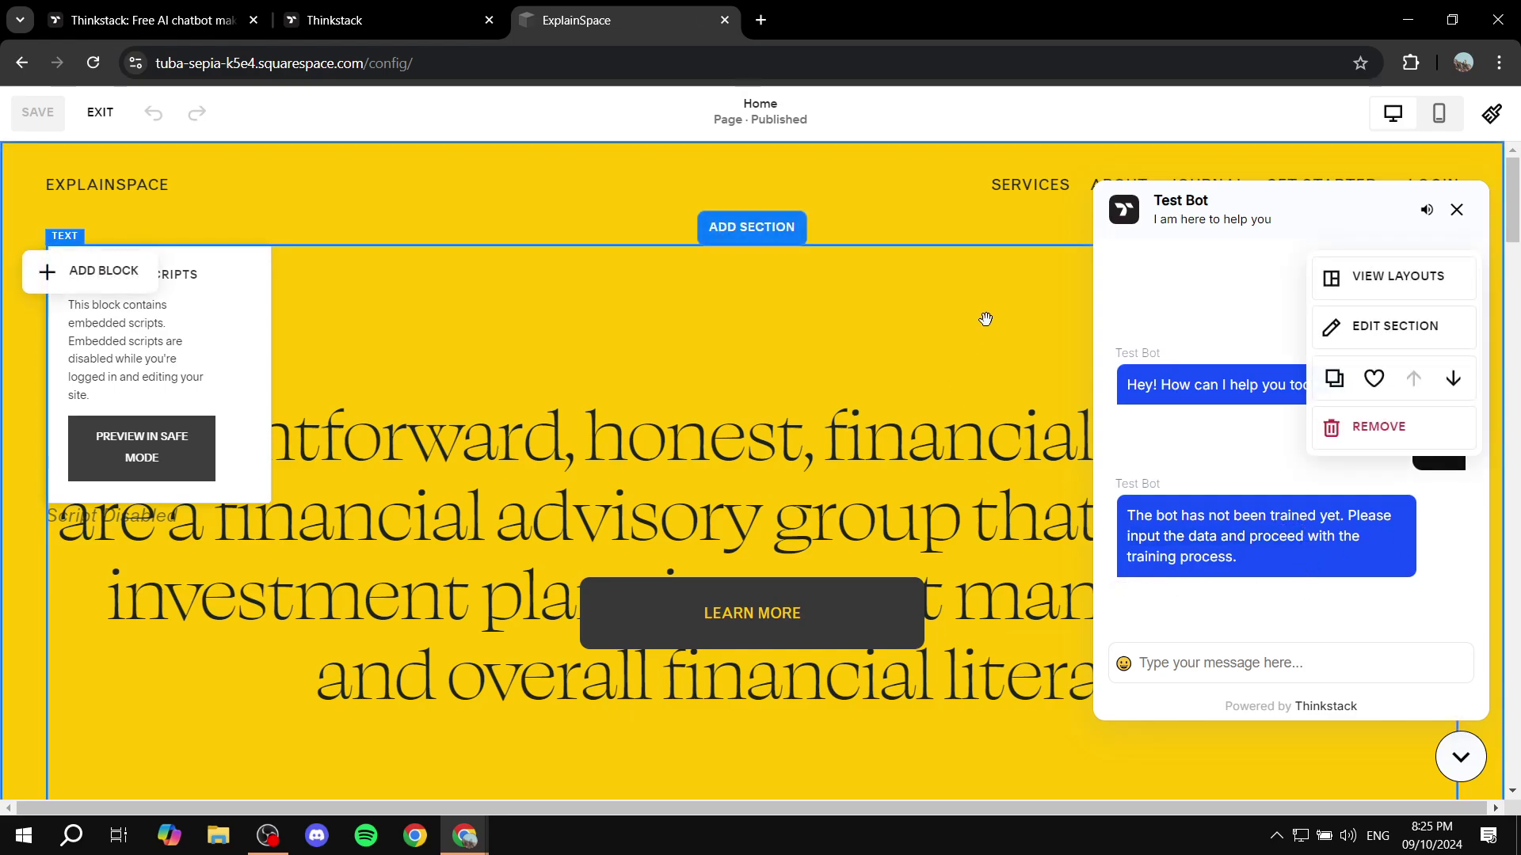
click(1466, 214)
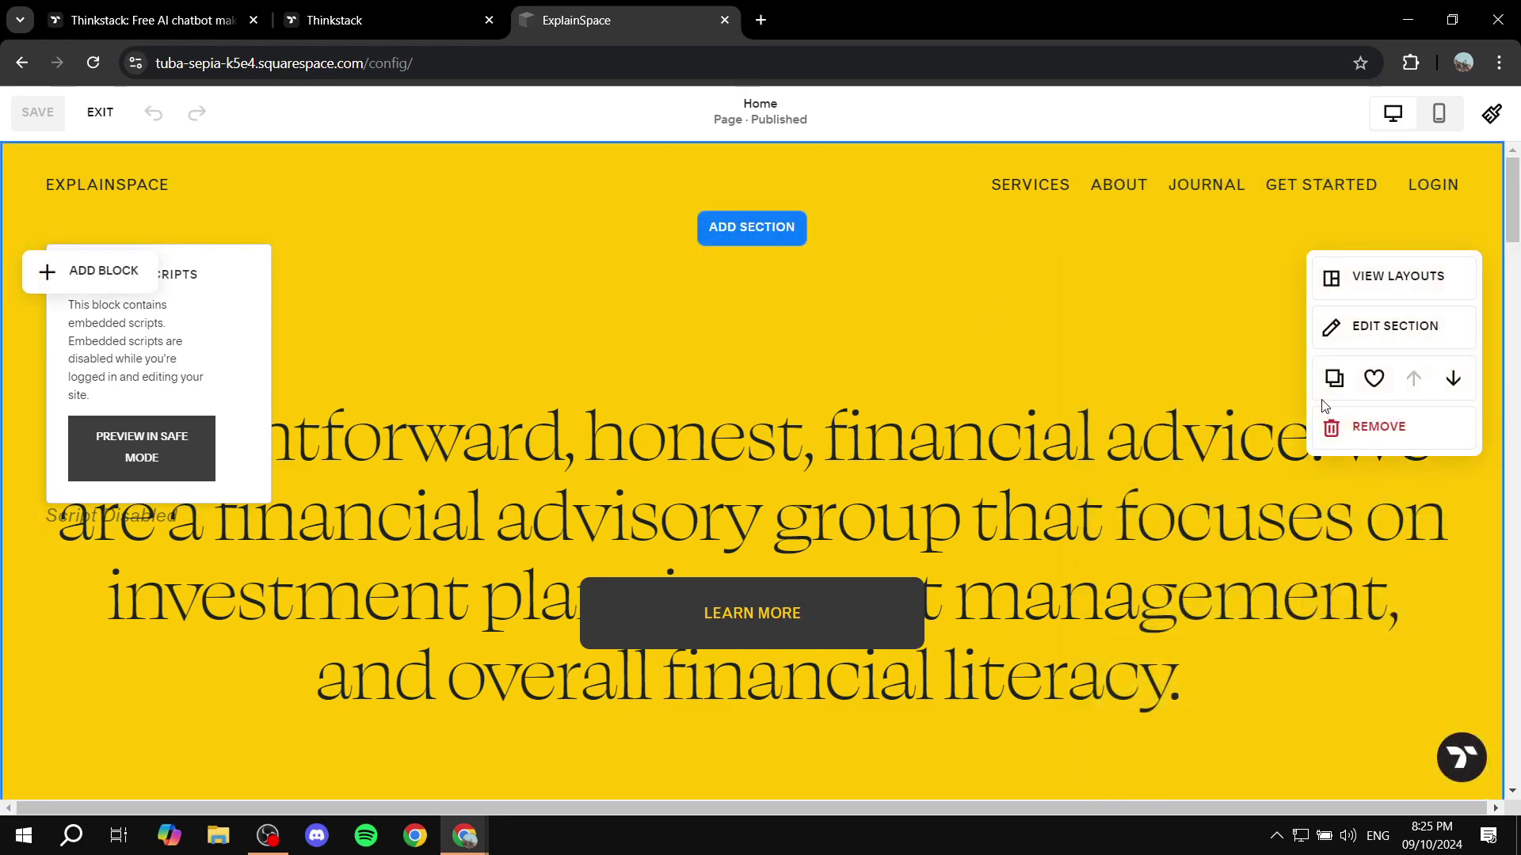